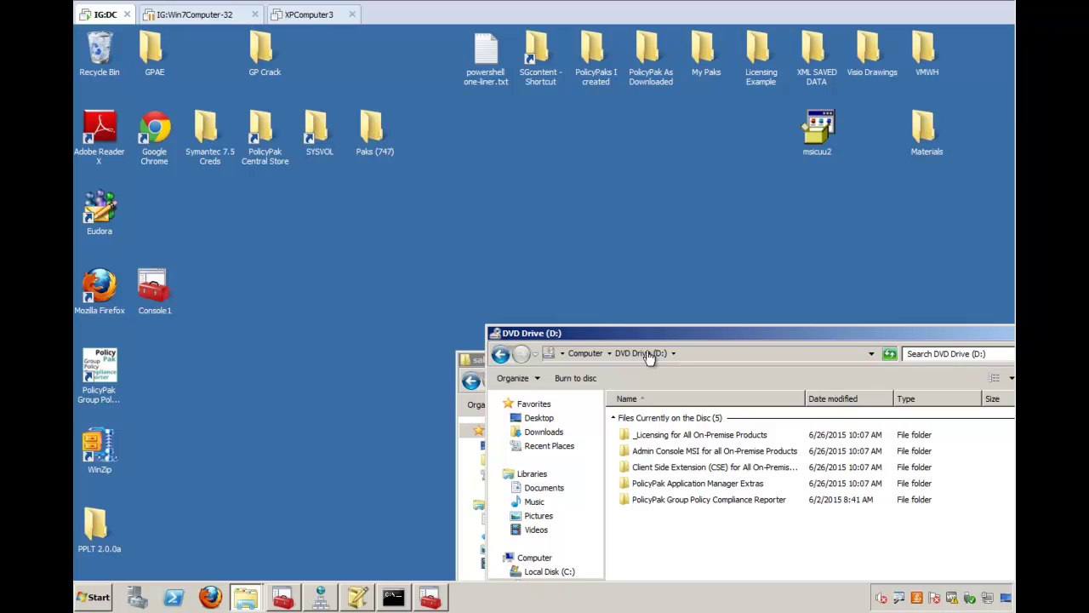
Step: Move the DVD Drive window aside and bring the salesonly folder window into full view
{"action": "left_click_drag", "start_coordinate": [693, 339], "coordinate": [791, 587]}
{"action": "left_click_drag", "start_coordinate": [744, 357], "coordinate": [698, 147]}
{"action": "left_click", "coordinate": [698, 366]}
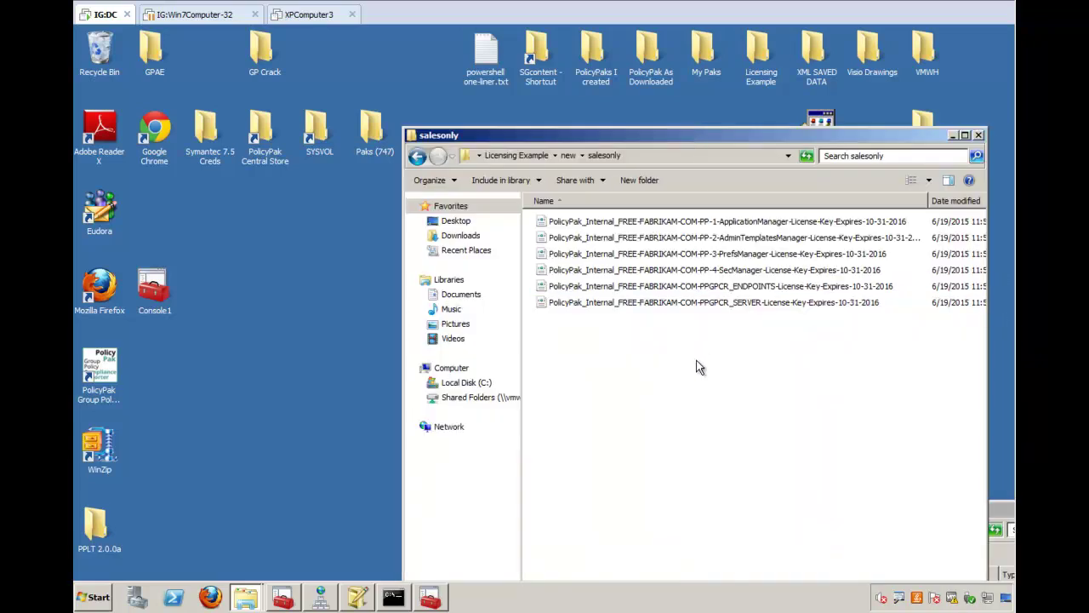
Step: Examine each of the six PolicyPak license files in the salesonly folder, from Application Manager to the PPGPCR server license
{"action": "left_click", "coordinate": [661, 222]}
{"action": "left_click", "coordinate": [664, 238]}
{"action": "left_click", "coordinate": [665, 255]}
{"action": "left_click", "coordinate": [665, 271]}
{"action": "left_click", "coordinate": [665, 286]}
{"action": "left_click", "coordinate": [667, 303]}
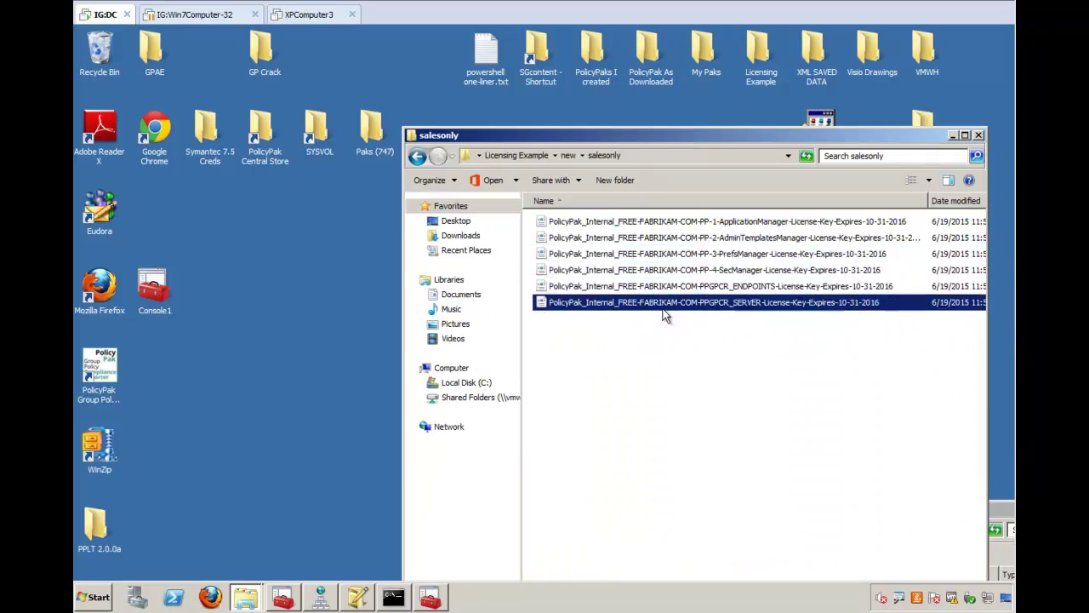
{"action": "left_click", "coordinate": [734, 222]}
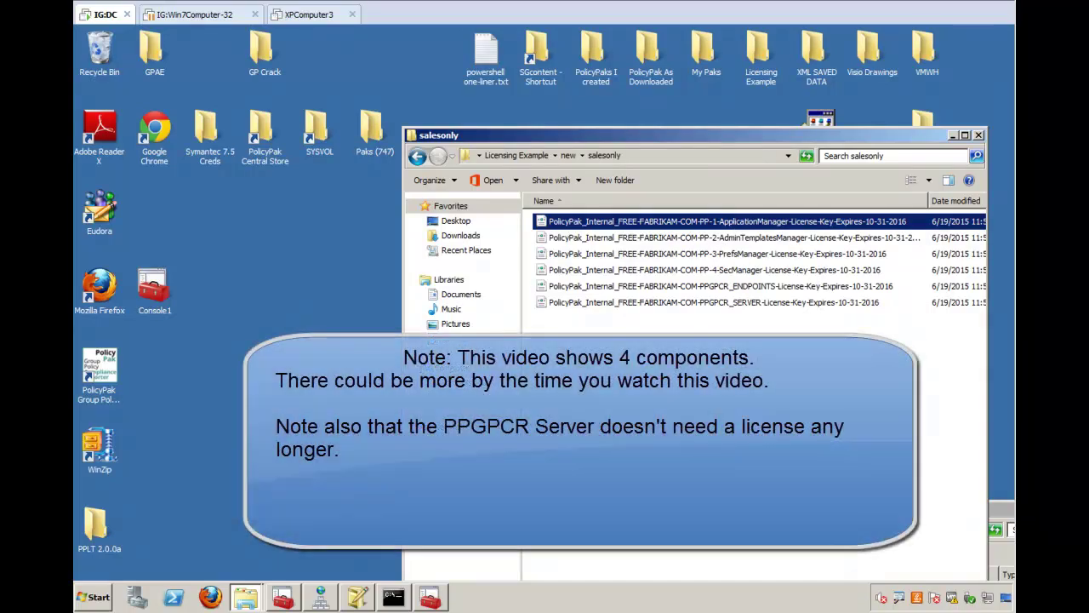
{"action": "left_click", "coordinate": [764, 238]}
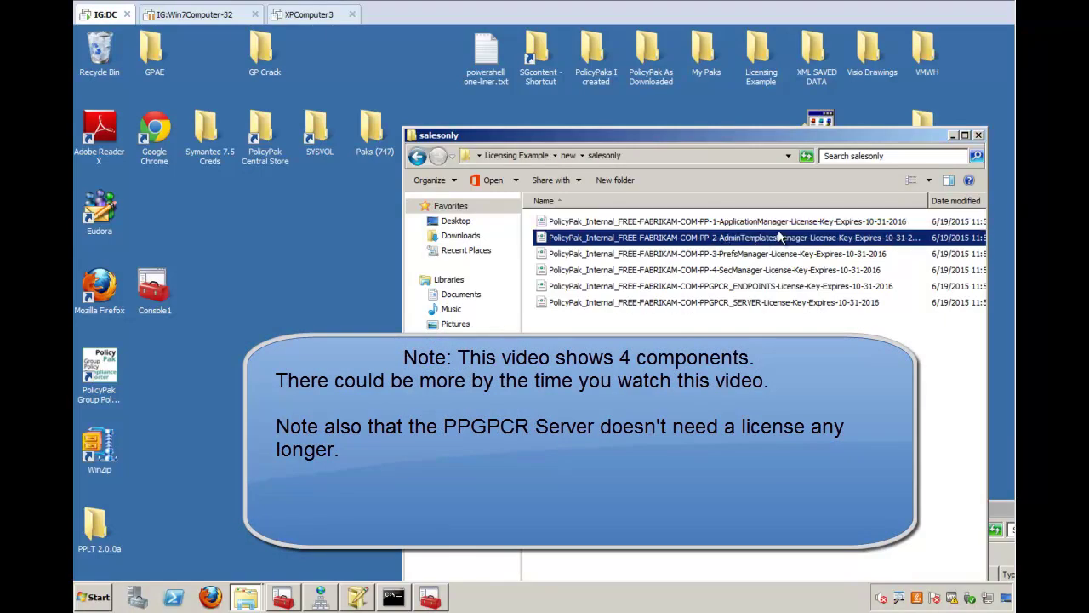
{"action": "left_click", "coordinate": [707, 255]}
{"action": "left_click", "coordinate": [736, 271]}
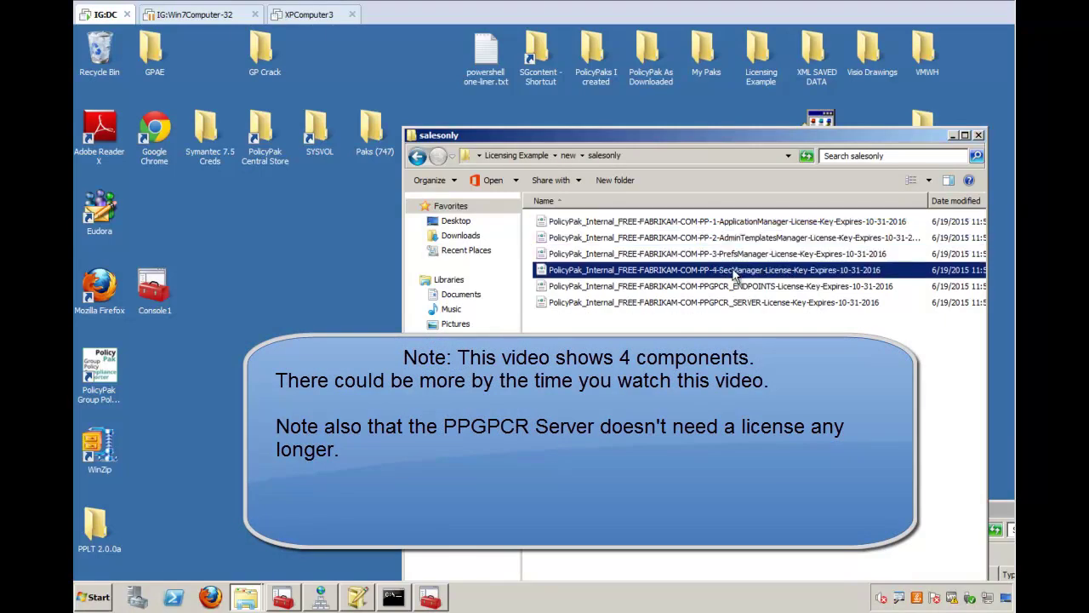
{"action": "left_click", "coordinate": [783, 357]}
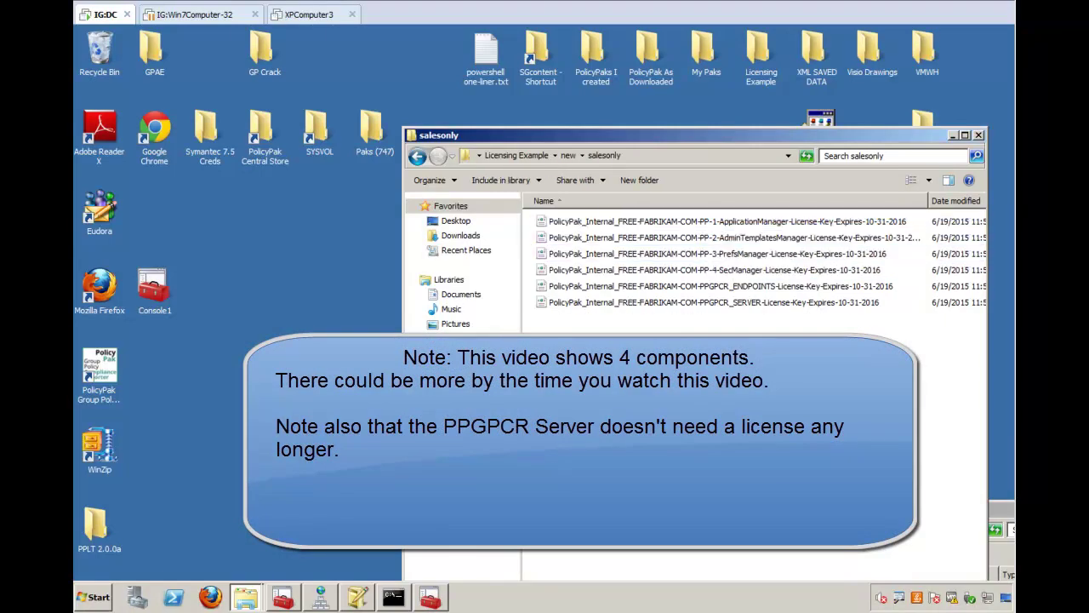
{"action": "left_click", "coordinate": [761, 289]}
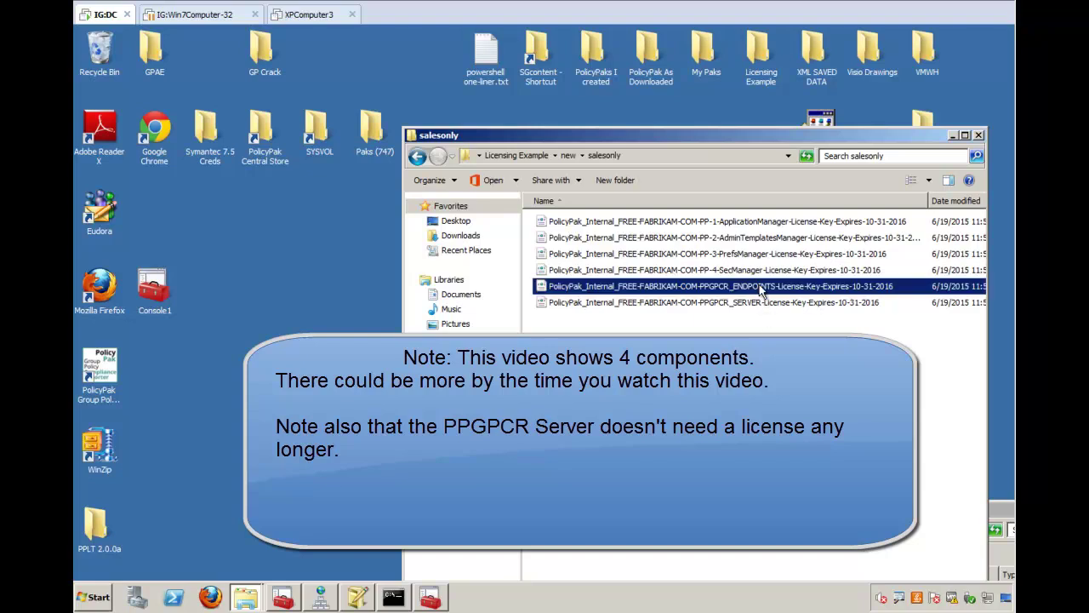
{"action": "left_click", "coordinate": [735, 304]}
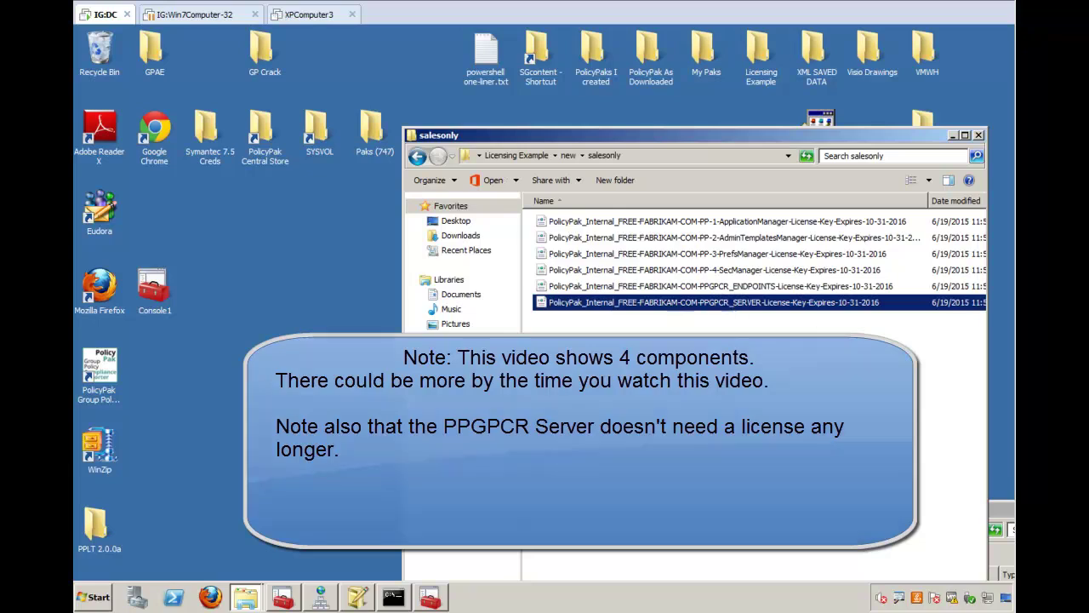
{"action": "left_click", "coordinate": [780, 378]}
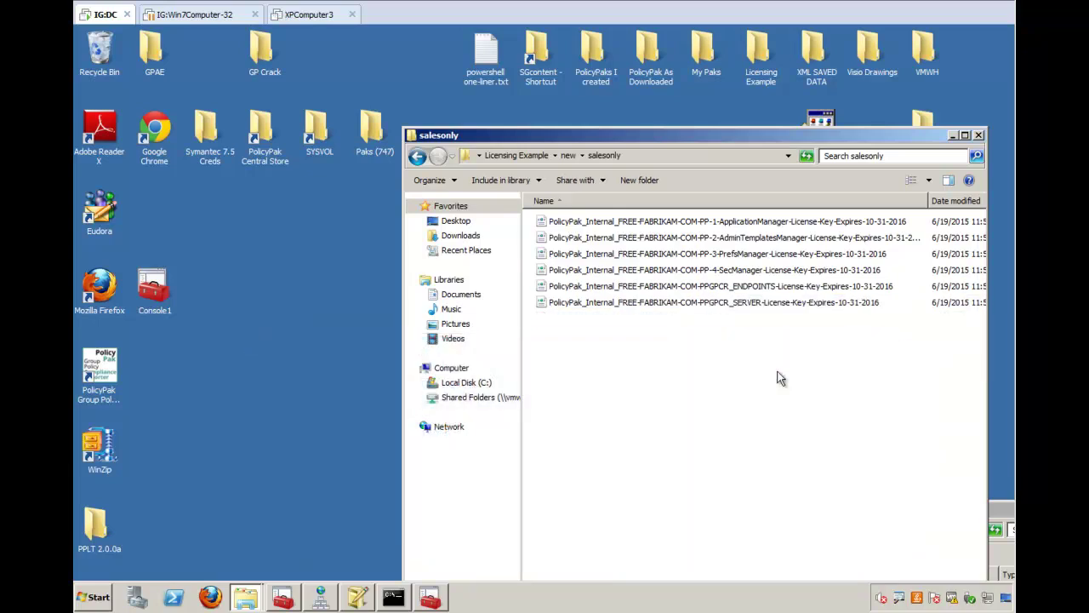
Step: Bring the DVD Drive window forward and launch the LT application from the _Licensing for All On-Premise Products folder
{"action": "left_click_drag", "start_coordinate": [999, 511], "coordinate": [791, 265]}
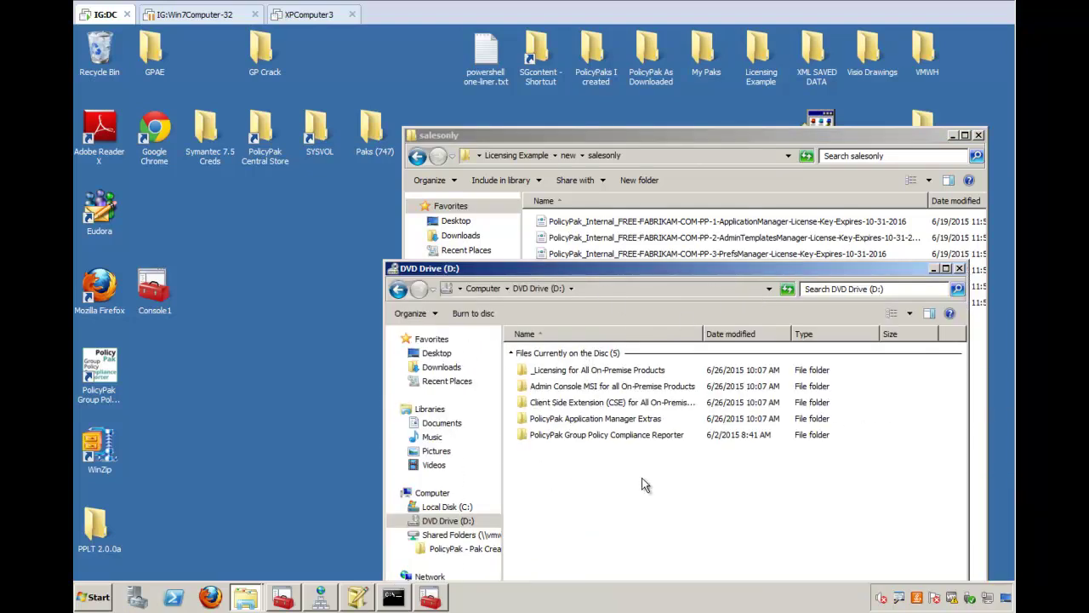
{"action": "double_click", "coordinate": [558, 374]}
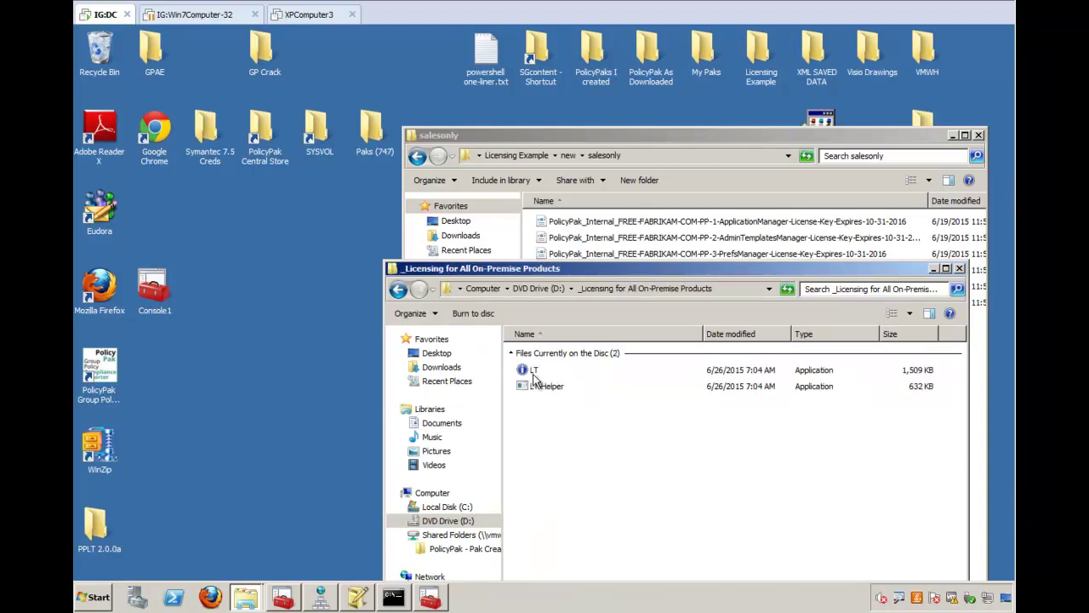
{"action": "left_click", "coordinate": [527, 374]}
{"action": "double_click", "coordinate": [528, 376]}
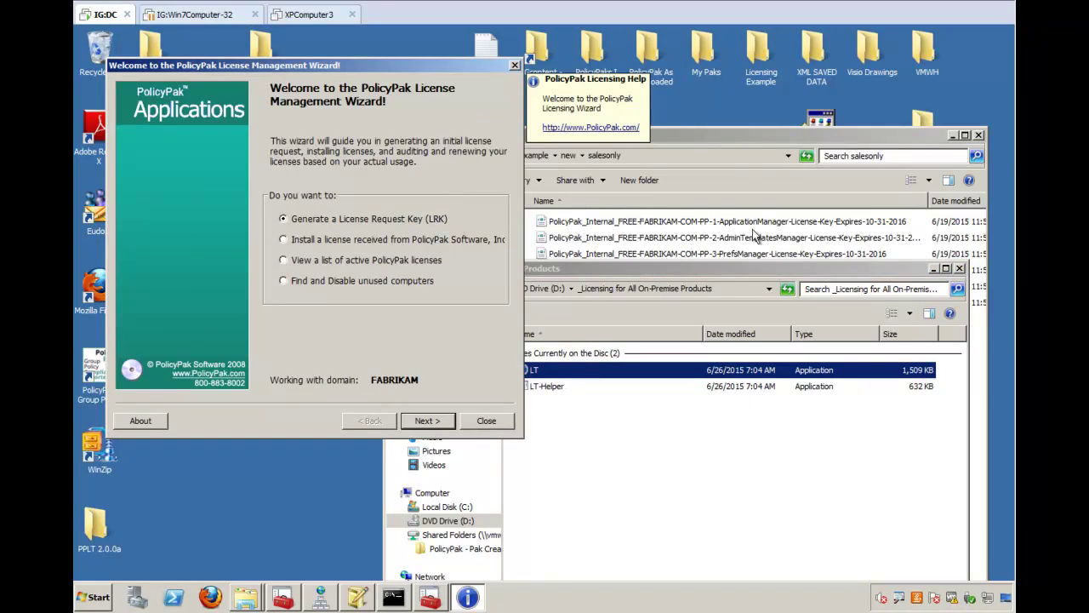
Step: Choose to install a license received from PolicyPak Software in the license wizard and continue
{"action": "left_click", "coordinate": [766, 137]}
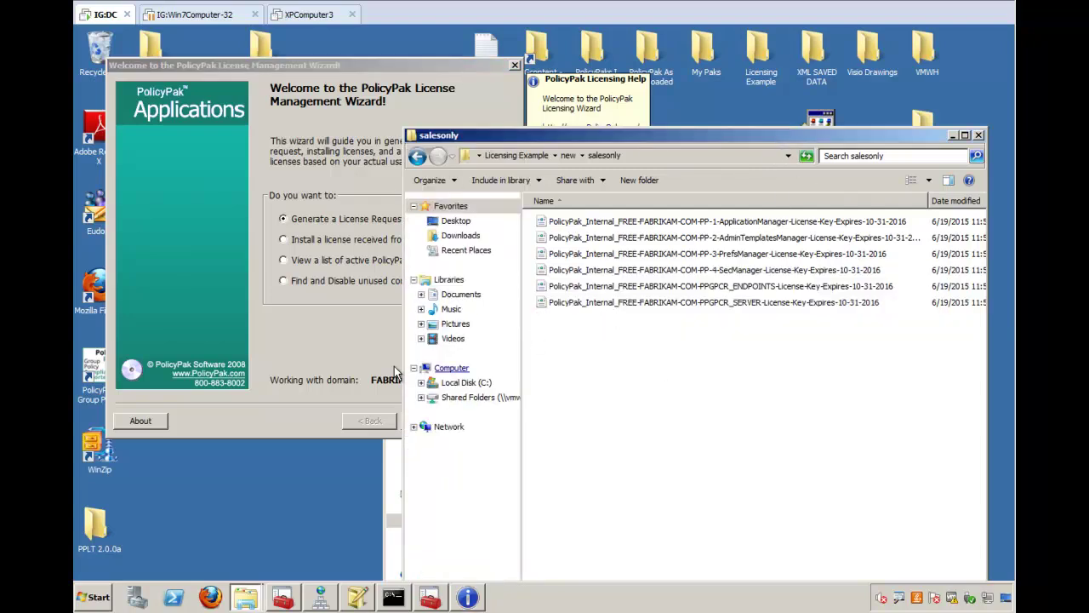
{"action": "left_click", "coordinate": [323, 296]}
{"action": "left_click", "coordinate": [286, 242]}
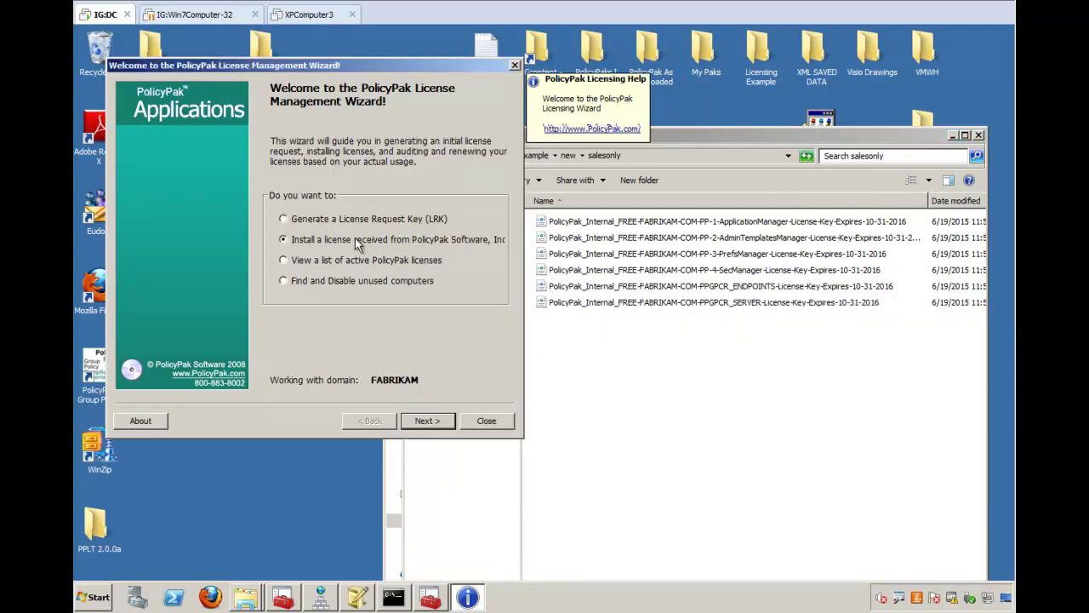
{"action": "left_click", "coordinate": [429, 423]}
Step: Load the PP-1-ApplicationManager license file from the salesonly folder into the wizard, using the folder's copied path
{"action": "left_click", "coordinate": [432, 98]}
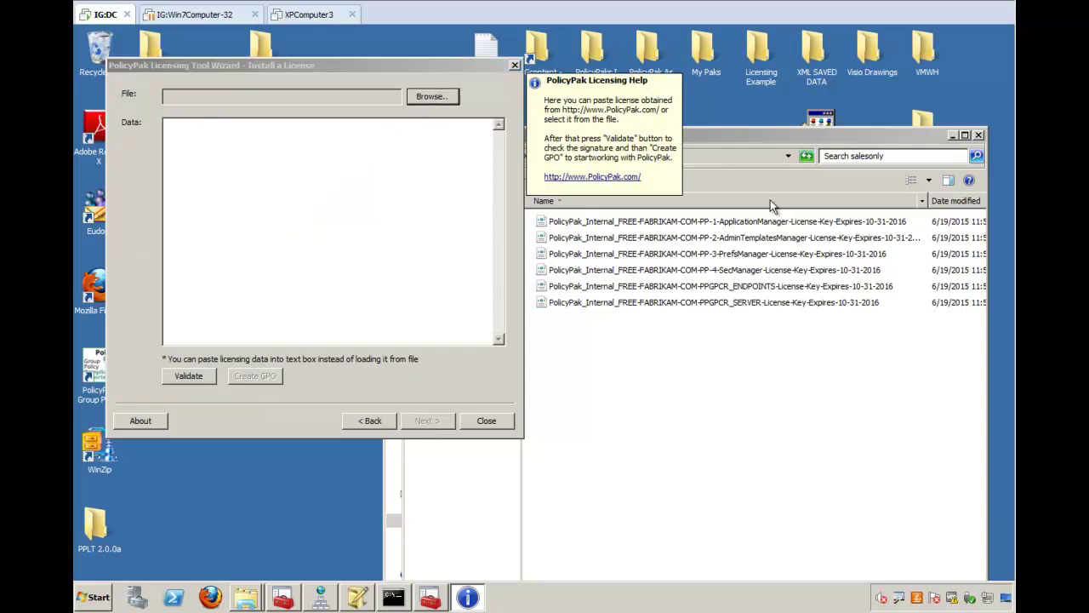
{"action": "left_click", "coordinate": [719, 156]}
{"action": "key", "text": "ctrl+c"}
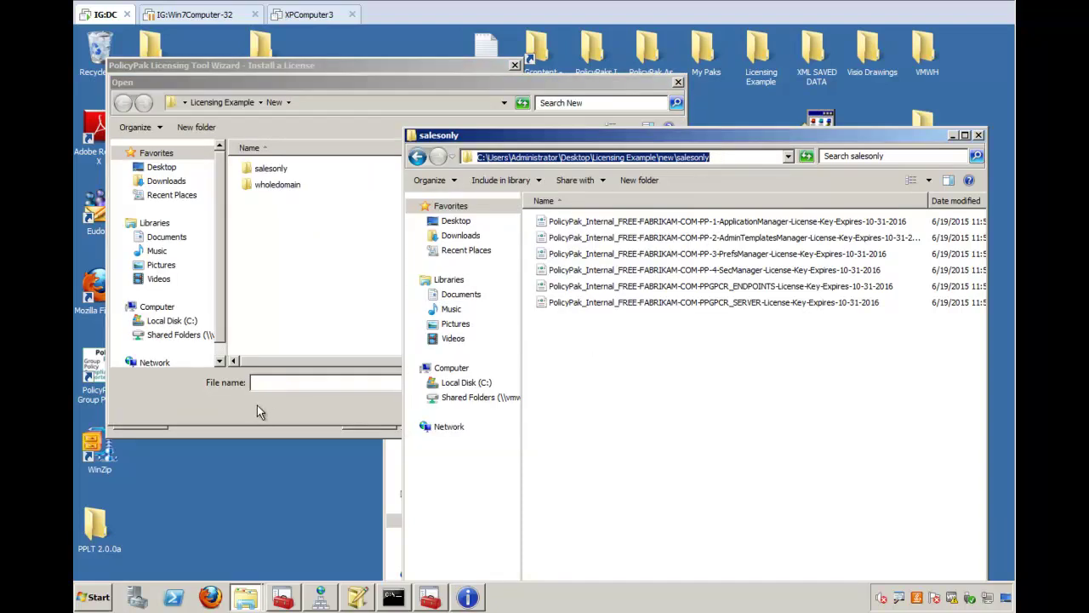
{"action": "left_click", "coordinate": [280, 392]}
{"action": "key", "text": "ctrl+v"}
{"action": "key", "text": "Return"}
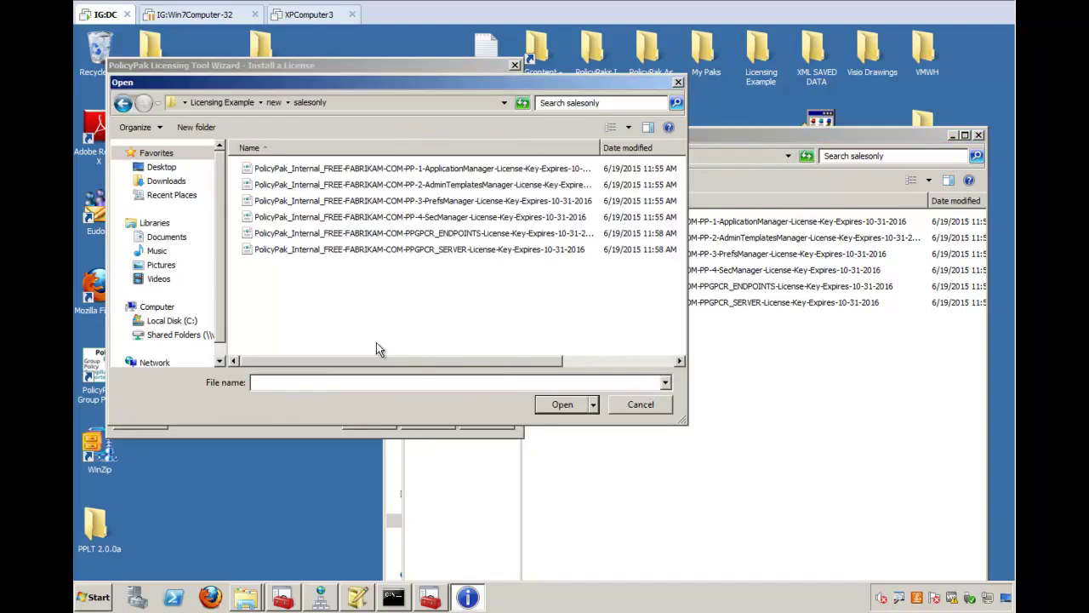
{"action": "double_click", "coordinate": [453, 170]}
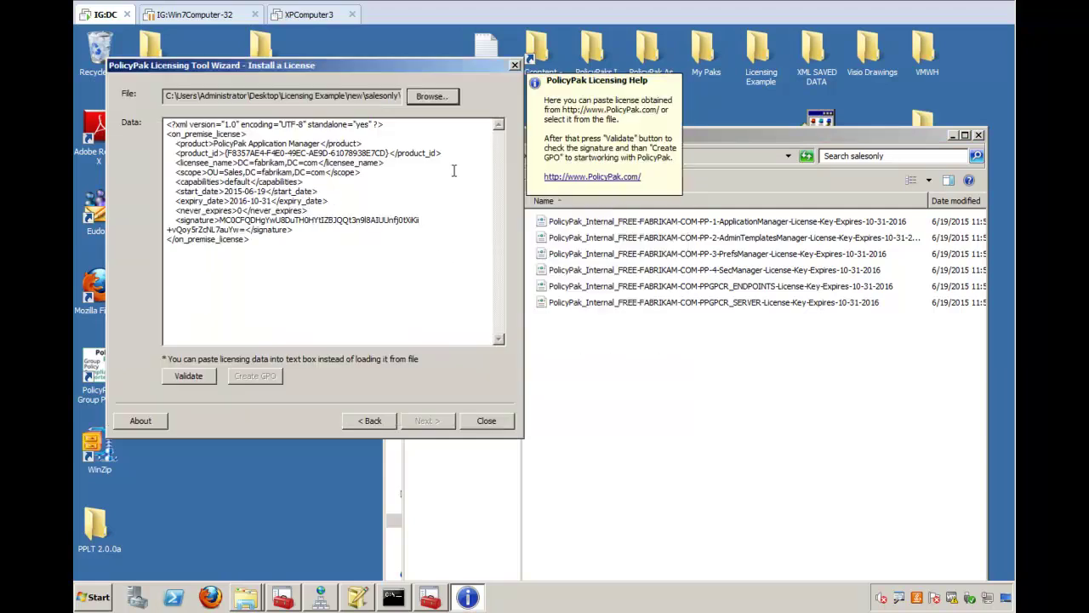
Step: Validate the Application Manager license and create its GPO linked to DC=fabrikam,DC=com with enforced links
{"action": "left_click", "coordinate": [188, 377]}
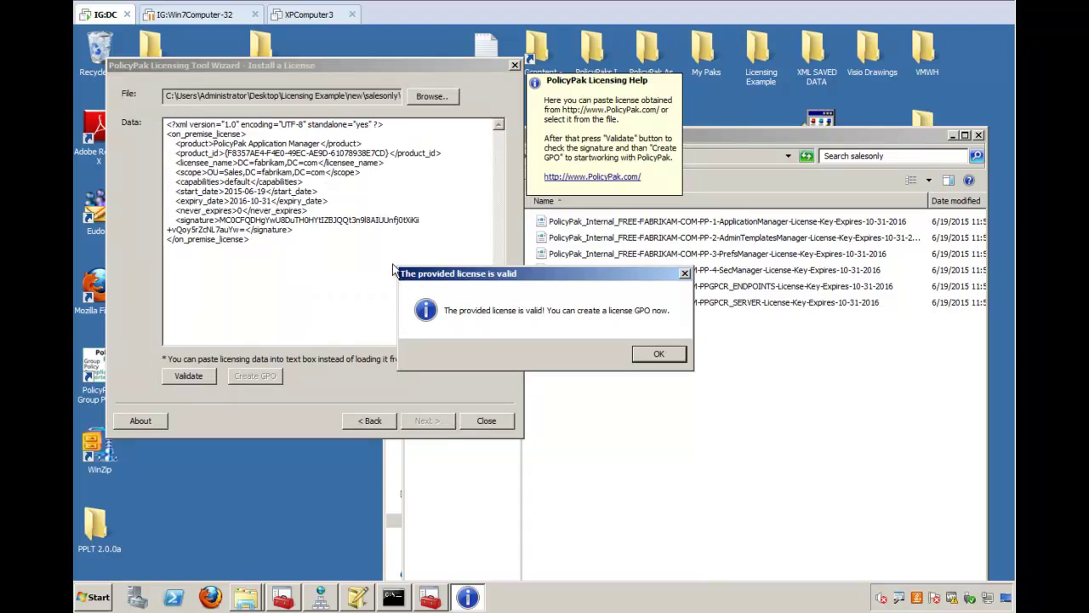
{"action": "left_click", "coordinate": [657, 353]}
{"action": "left_click", "coordinate": [265, 375]}
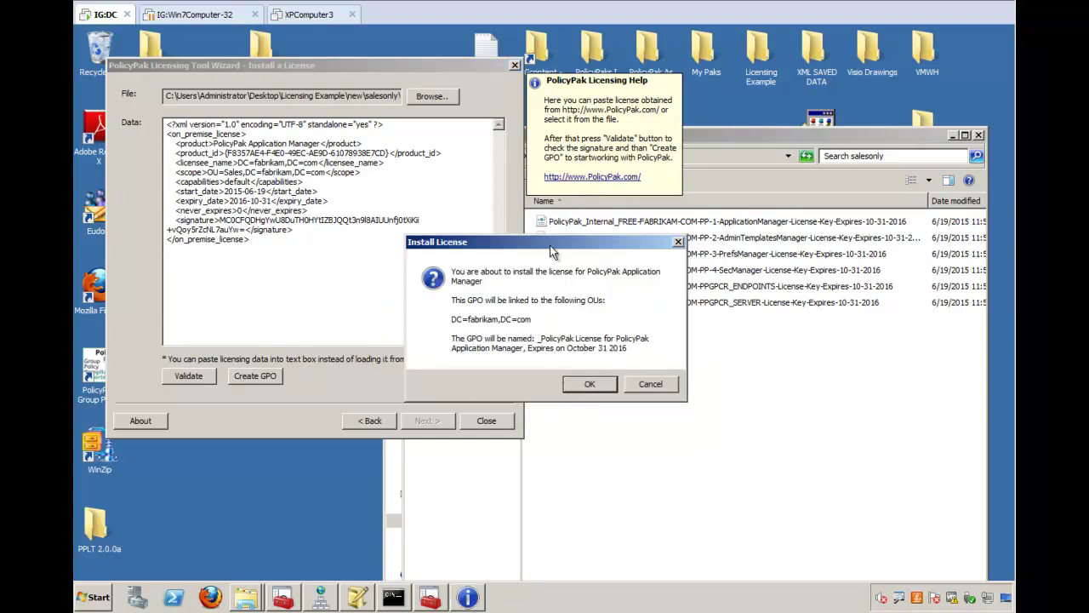
{"action": "left_click_drag", "start_coordinate": [552, 248], "coordinate": [484, 239]}
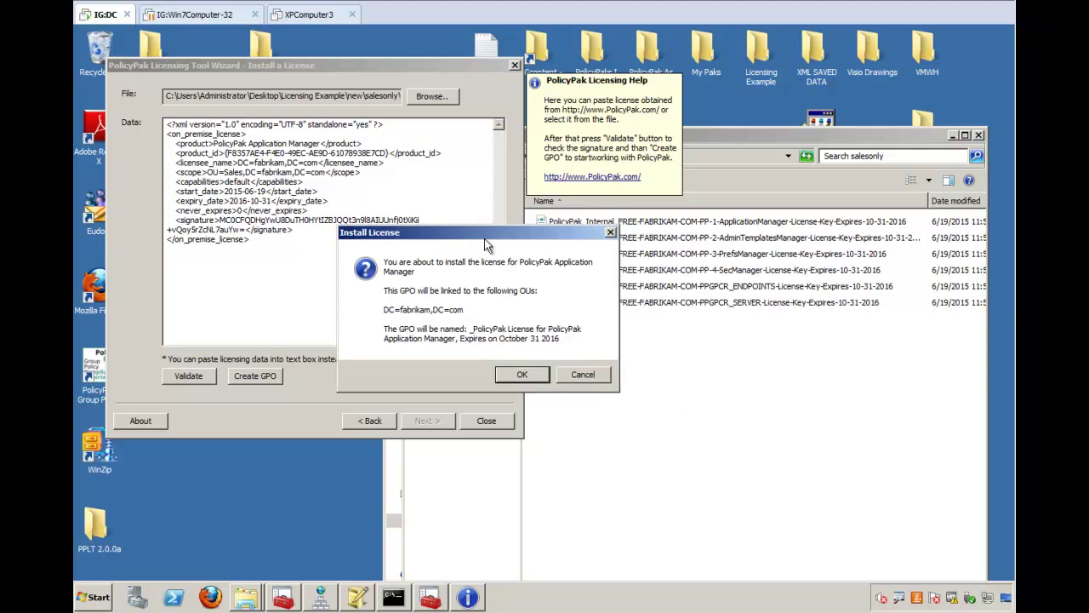
{"action": "left_click", "coordinate": [522, 375]}
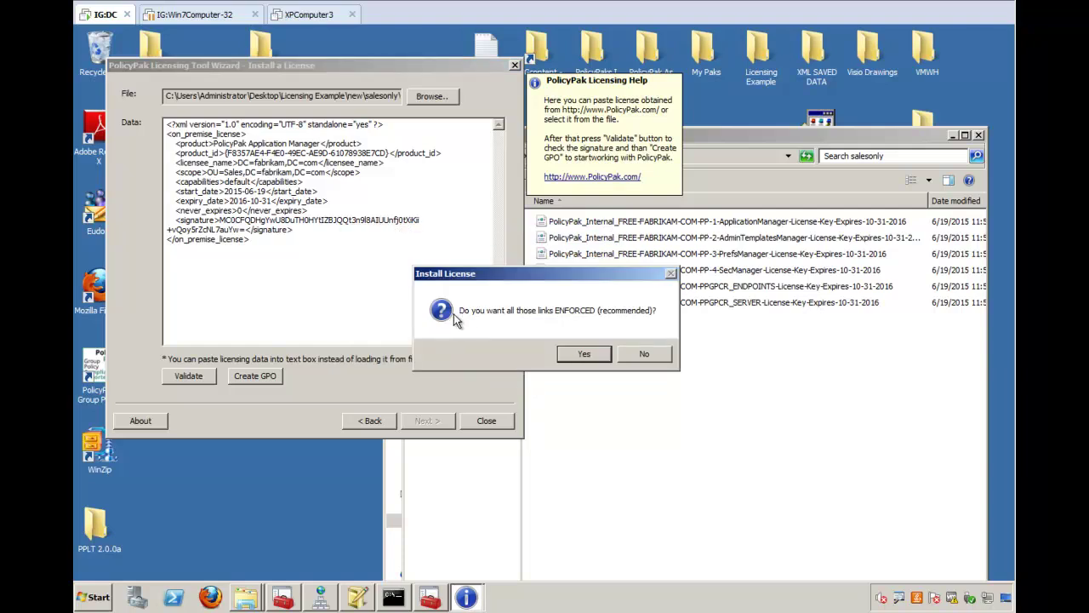
{"action": "left_click", "coordinate": [584, 353]}
{"action": "left_click", "coordinate": [587, 347]}
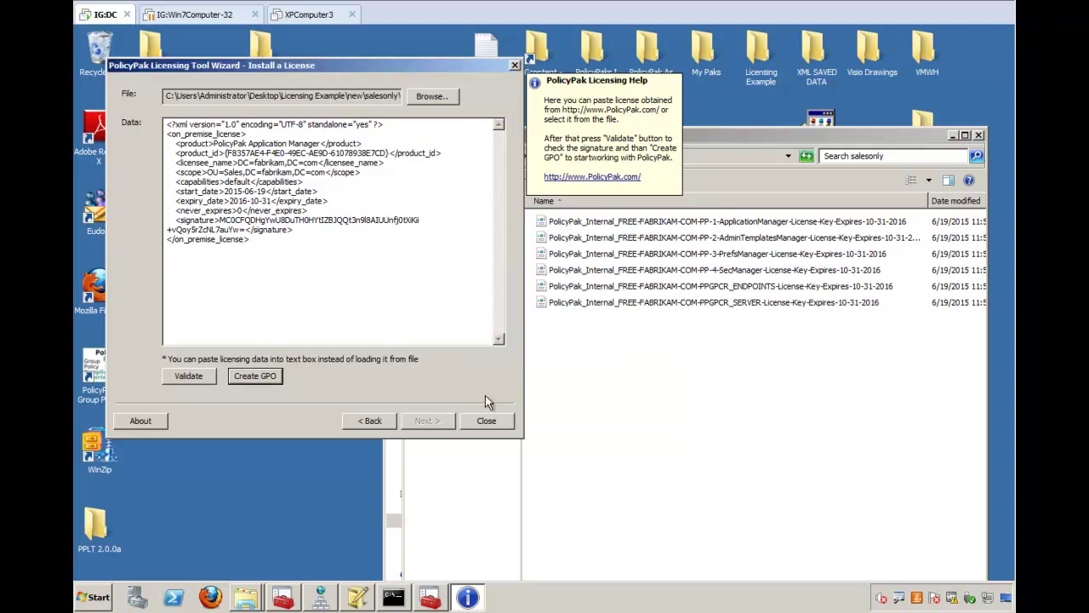
Step: Switch to the Group Policy Management console and view the GPOs linked to the Sales OU
{"action": "left_click", "coordinate": [283, 599]}
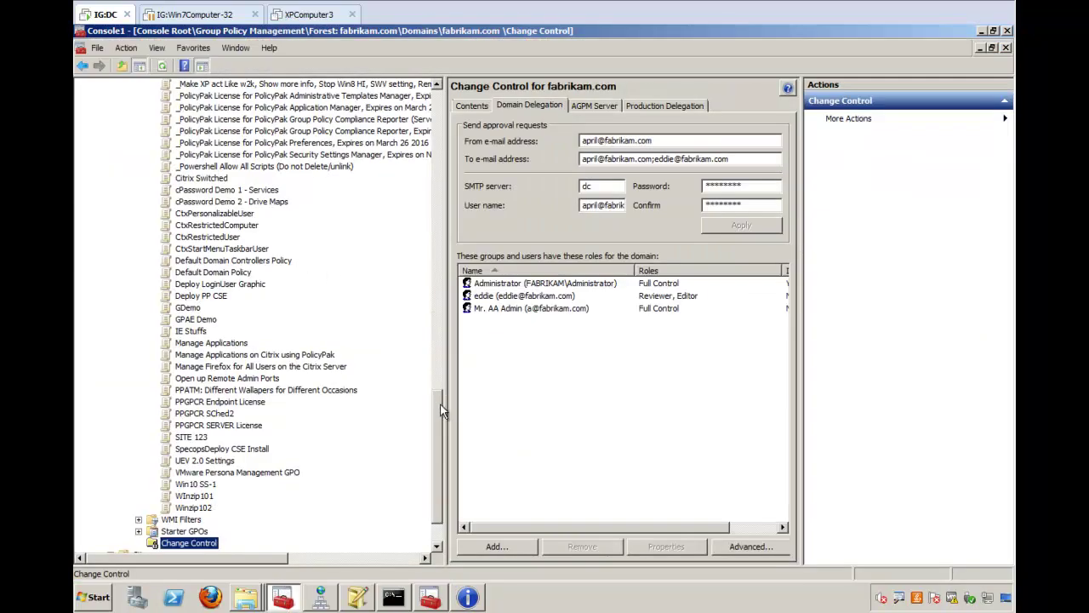
{"action": "left_click_drag", "start_coordinate": [441, 420], "coordinate": [449, 314]}
{"action": "left_click_drag", "start_coordinate": [191, 378], "coordinate": [172, 173]}
{"action": "left_click", "coordinate": [173, 167]}
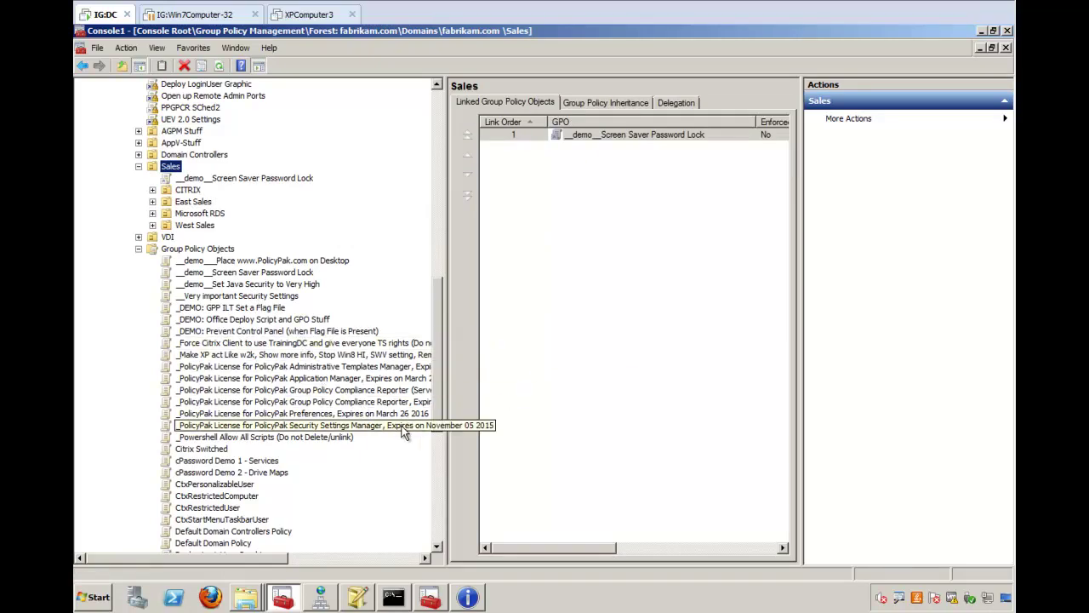
Step: Examine the scope of the existing Application Manager license GPO and its link under the fabrikam.com domain
{"action": "left_click", "coordinate": [360, 377]}
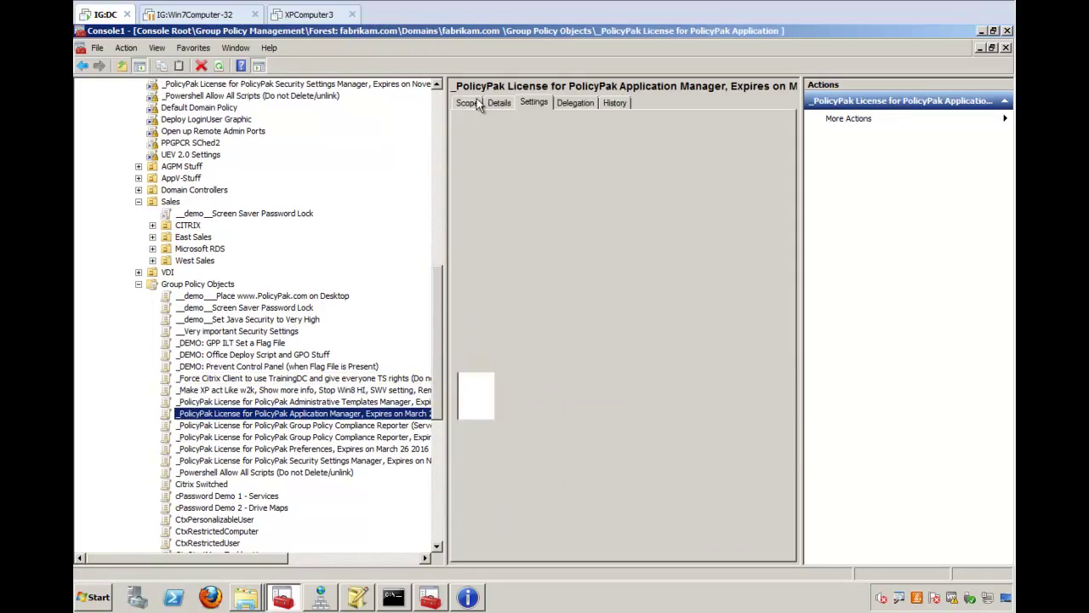
{"action": "left_click", "coordinate": [467, 103]}
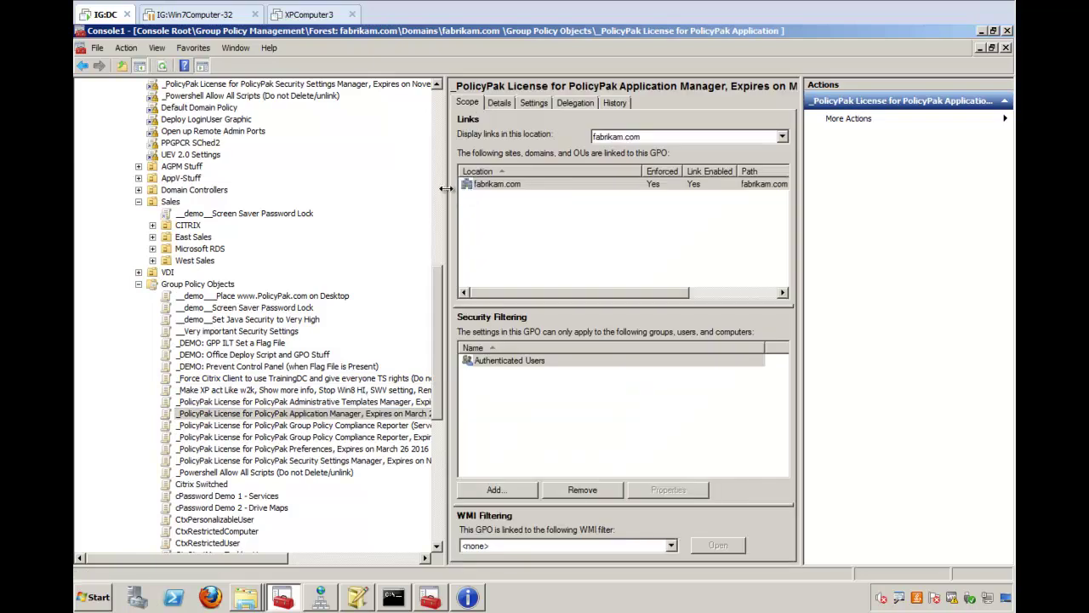
{"action": "left_click_drag", "start_coordinate": [445, 188], "coordinate": [485, 225]}
{"action": "scroll", "coordinate": [486, 221], "scroll_direction": "up", "scroll_amount": 10}
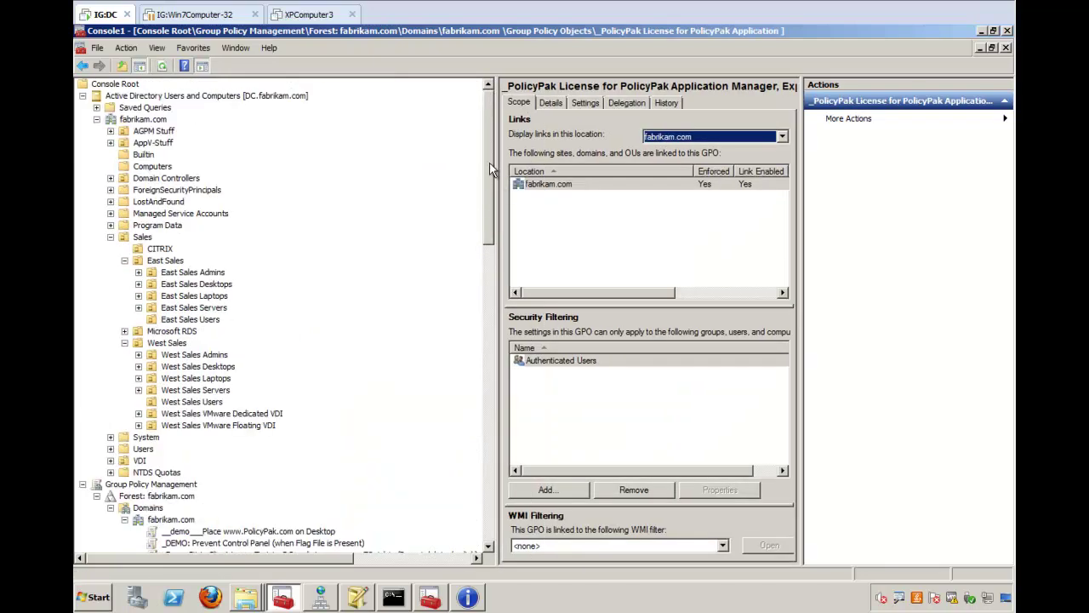
{"action": "scroll", "coordinate": [489, 167], "scroll_direction": "down", "scroll_amount": 9}
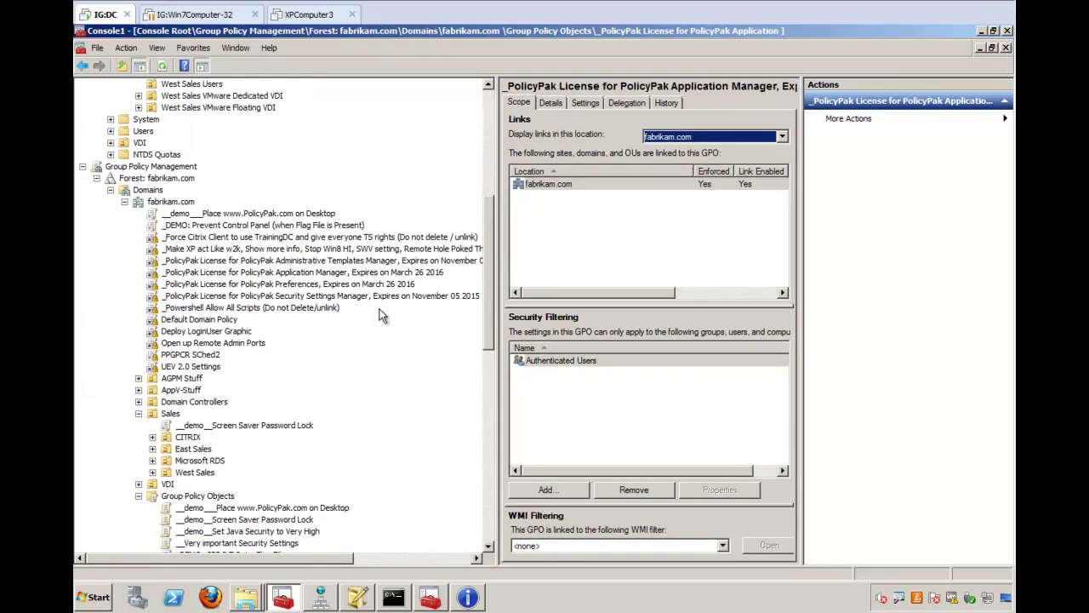
{"action": "left_click", "coordinate": [290, 272]}
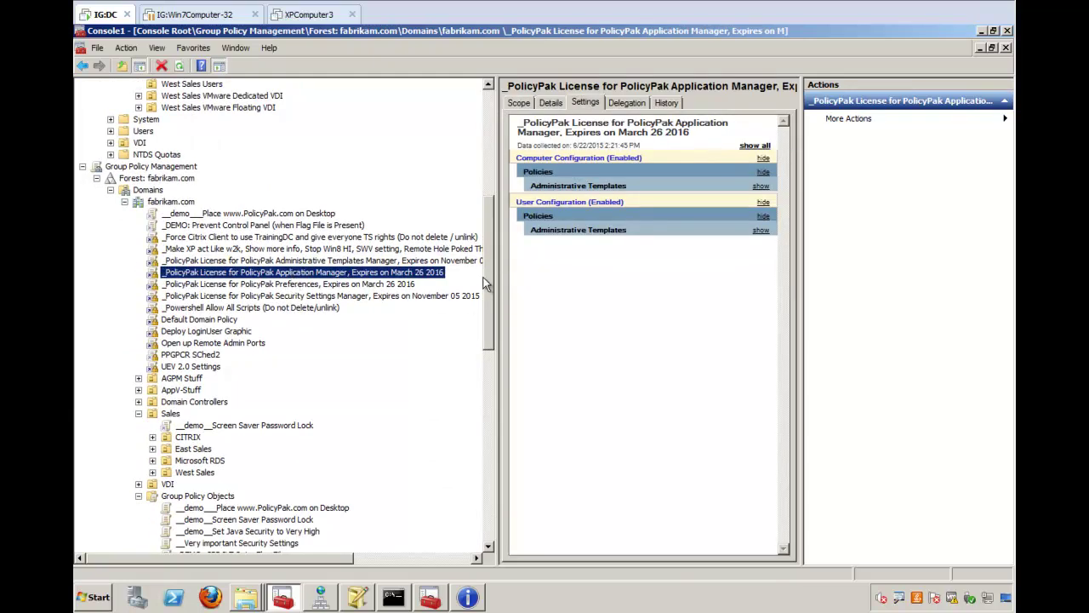
Step: Block policy inheritance on the Sales OU
{"action": "scroll", "coordinate": [485, 284], "scroll_direction": "down", "scroll_amount": 2}
{"action": "right_click", "coordinate": [170, 343]}
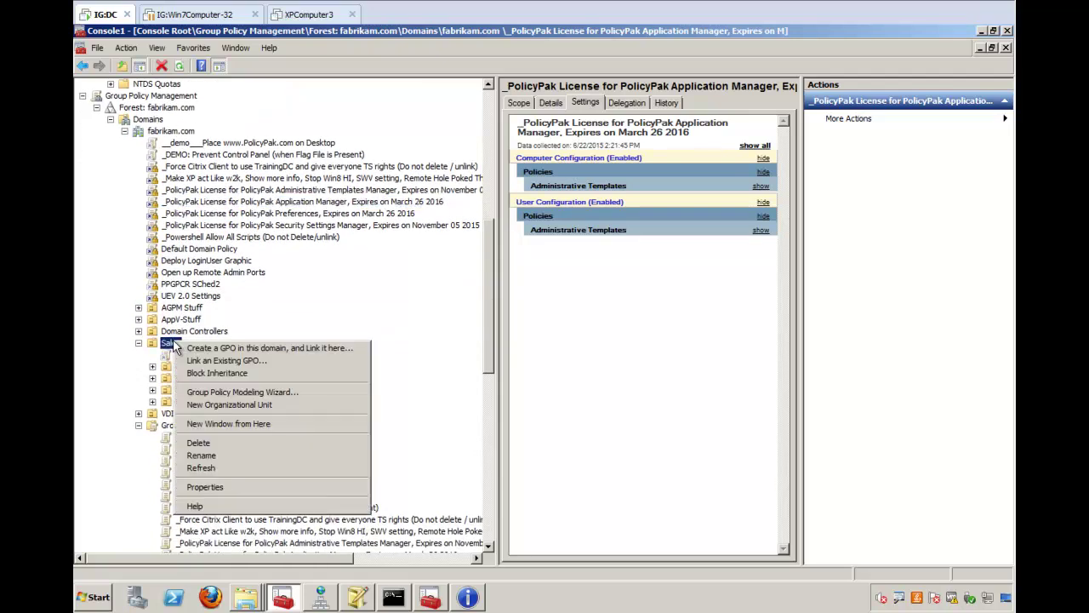
{"action": "left_click", "coordinate": [246, 372]}
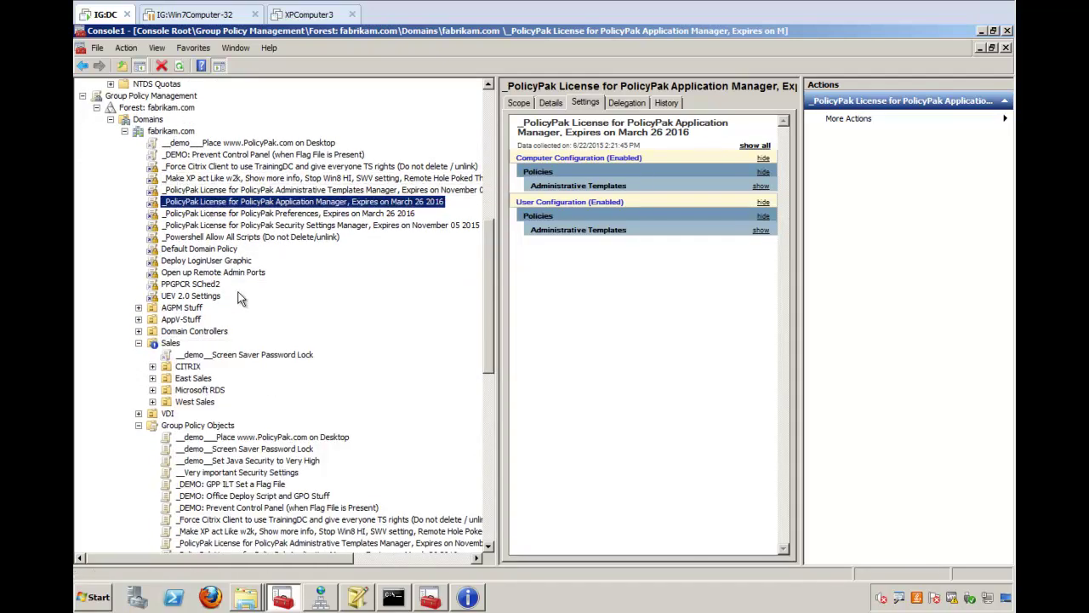
Step: Delete the Application Manager license GPO that expires on March 26 2016 from the Group Policy Objects container
{"action": "left_click_drag", "start_coordinate": [487, 285], "coordinate": [485, 364]}
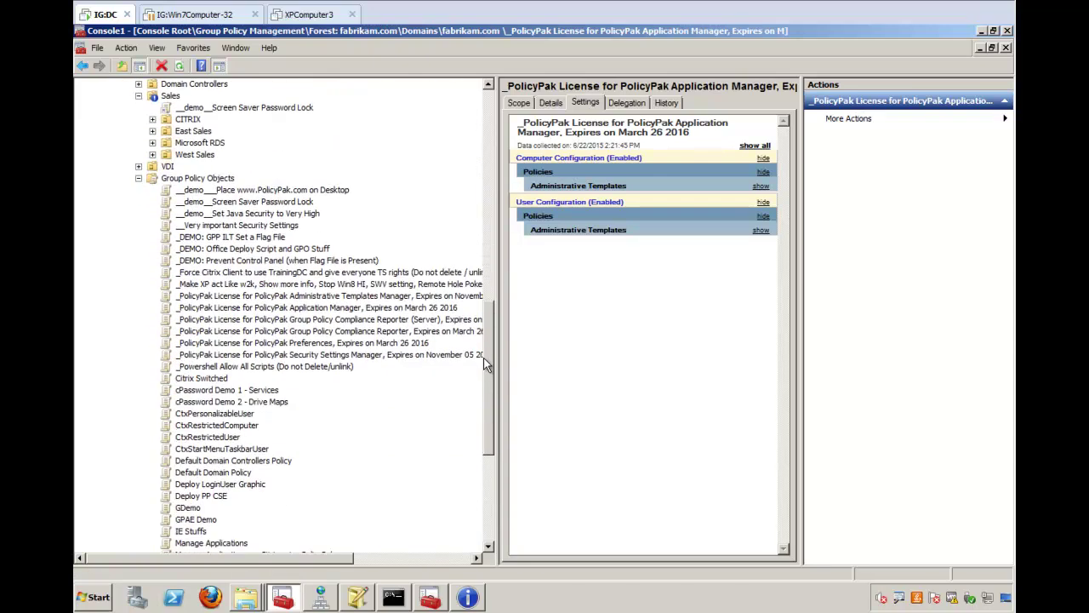
{"action": "right_click", "coordinate": [327, 311]}
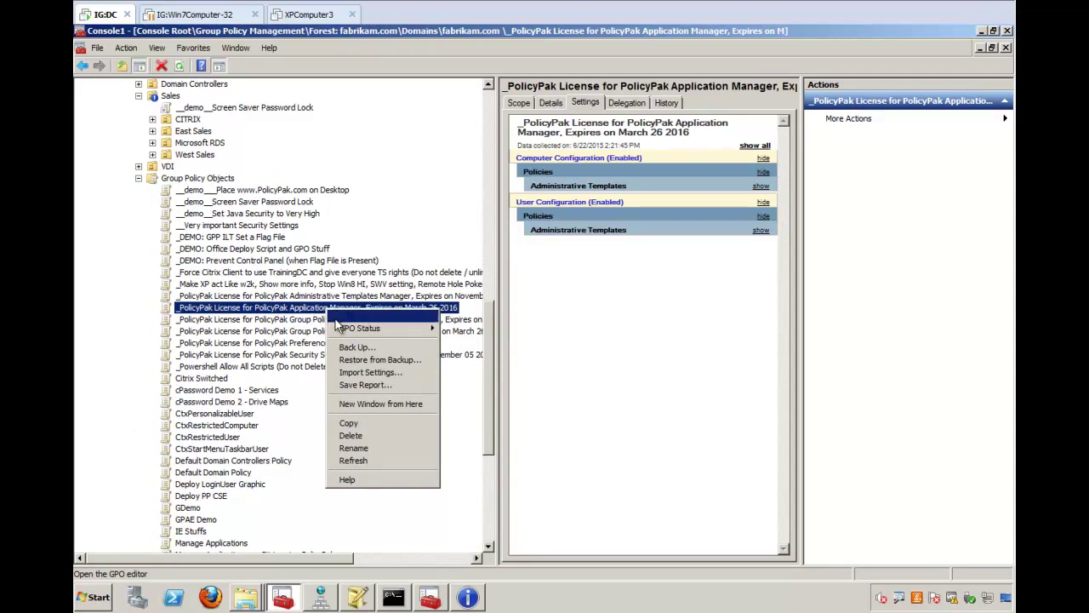
{"action": "left_click", "coordinate": [351, 435]}
{"action": "left_click", "coordinate": [587, 315]}
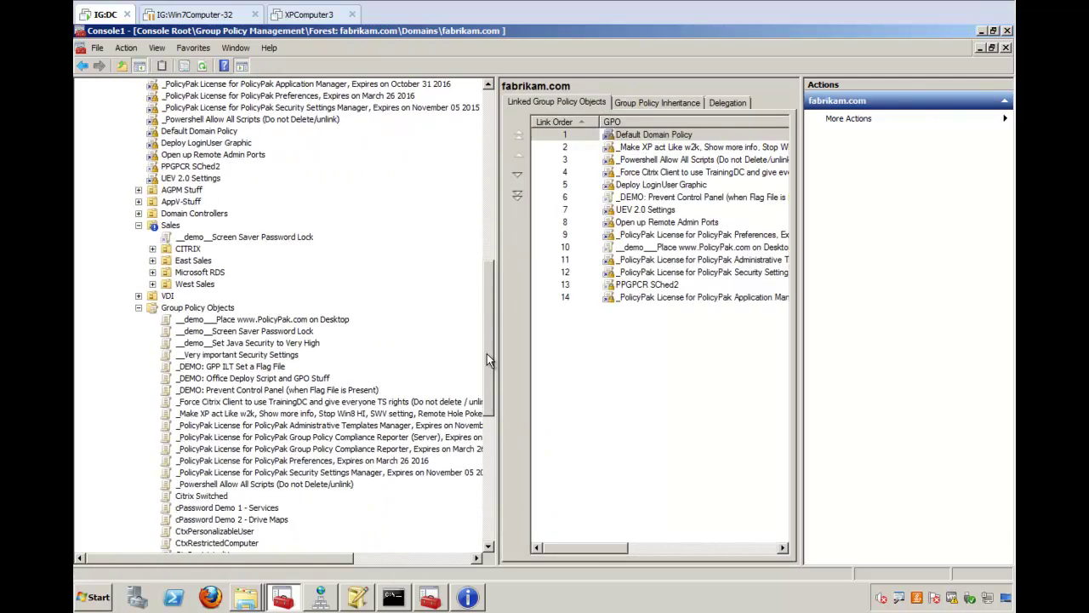
Step: Expand the West Sales and East Sales OUs under the Sales OU
{"action": "mouse_move", "coordinate": [487, 353]}
{"action": "left_mouse_down"}
{"action": "mouse_move", "coordinate": [486, 378]}
{"action": "mouse_move", "coordinate": [491, 366]}
{"action": "left_mouse_up"}
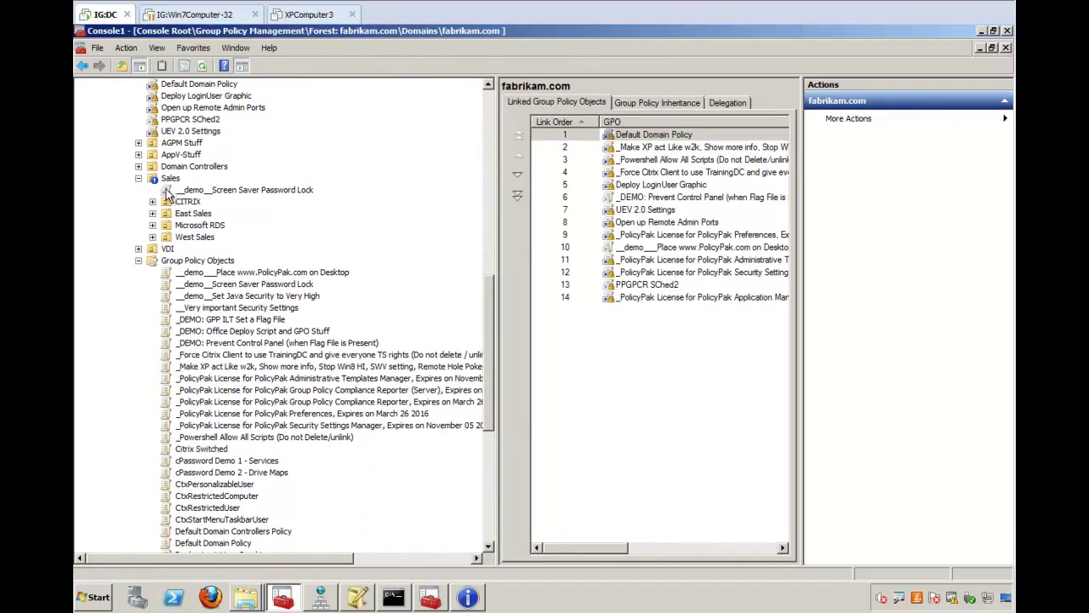
{"action": "left_click", "coordinate": [152, 237]}
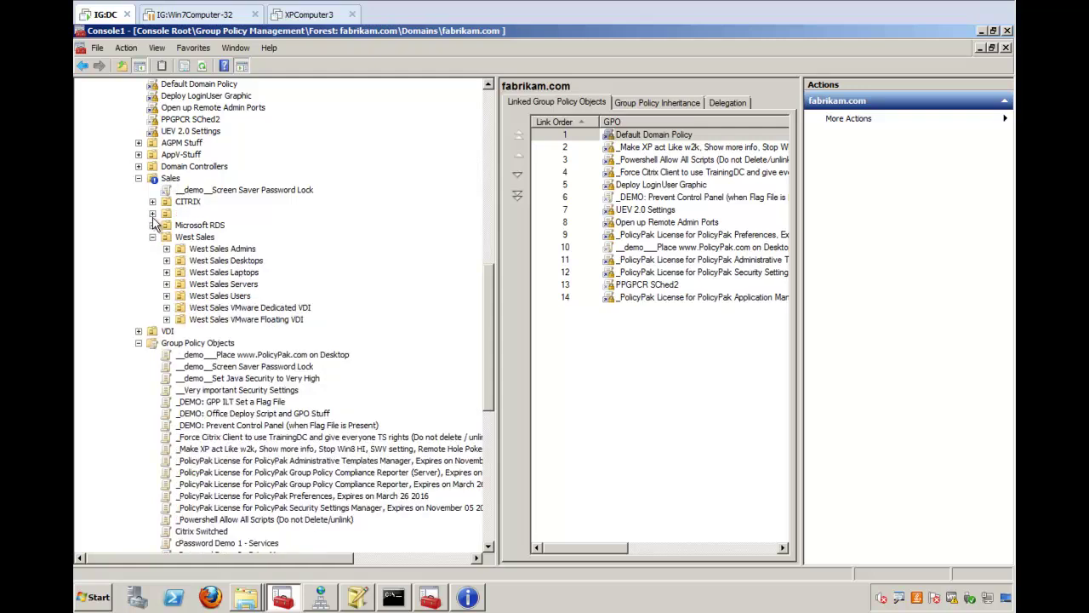
{"action": "left_click", "coordinate": [152, 214]}
Step: Create a GPO named "PolicyPak: My Licenses" linked to the Sales OU, without a source starter GPO
{"action": "right_click", "coordinate": [170, 179]}
{"action": "left_click", "coordinate": [195, 187]}
{"action": "key", "text": "BackSpace"}
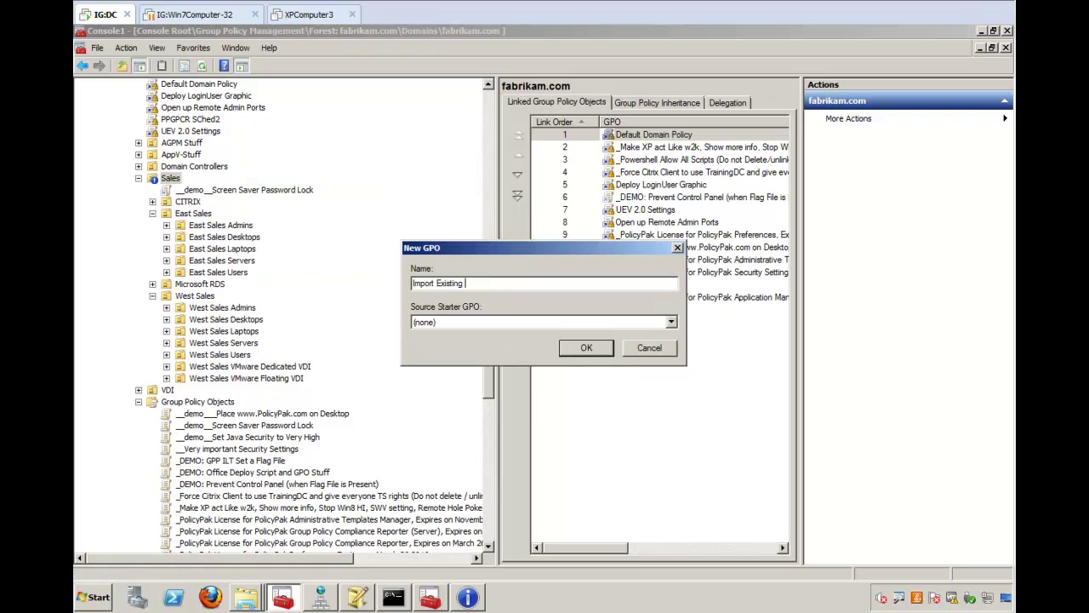
{"action": "type", "text": "PolicyPkk:"}
{"action": "key", "text": "ctrl+shift+Right"}
{"action": "key", "text": "Delete"}
{"action": "key", "text": "ctrl+shift+Left"}
{"action": "key", "text": "ctrl+shift+Left"}
{"action": "type", "text": "My Licenses"}
{"action": "key", "text": "Return"}
Step: Edit the "PolicyPak: My Licenses" GPO in a maximized editor and open License Management for the PolicyPak node under Computer Configuration
{"action": "right_click", "coordinate": [228, 207]}
{"action": "left_click", "coordinate": [243, 215]}
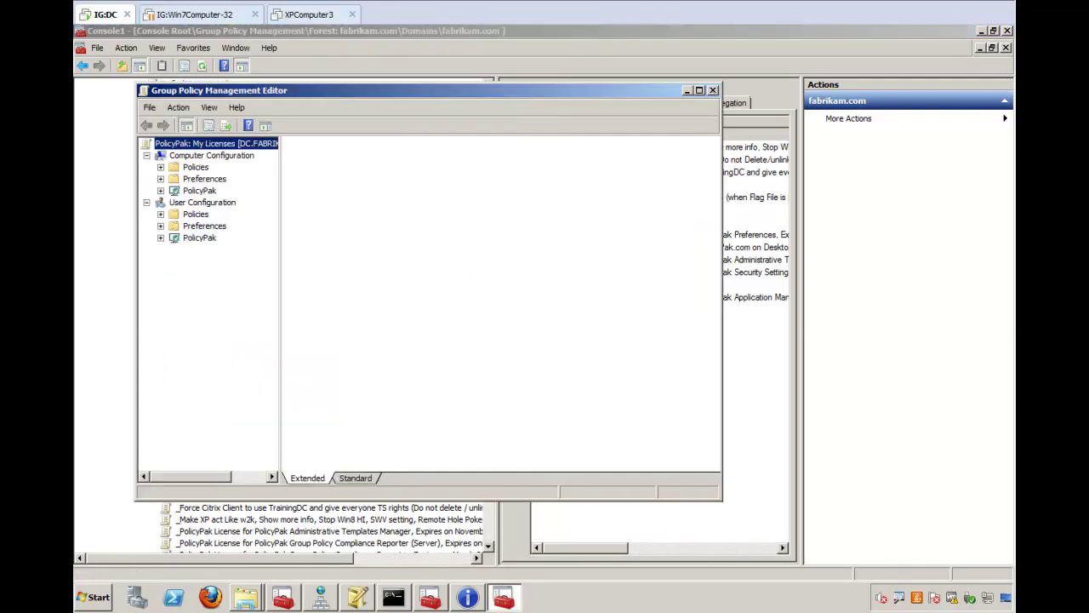
{"action": "double_click", "coordinate": [231, 91]}
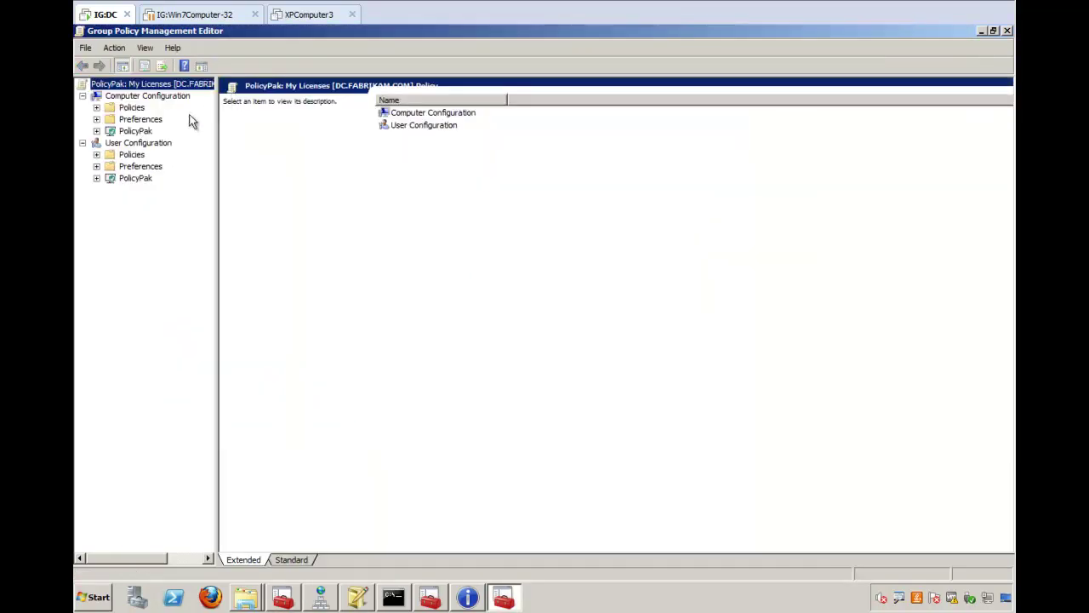
{"action": "left_click", "coordinate": [96, 130]}
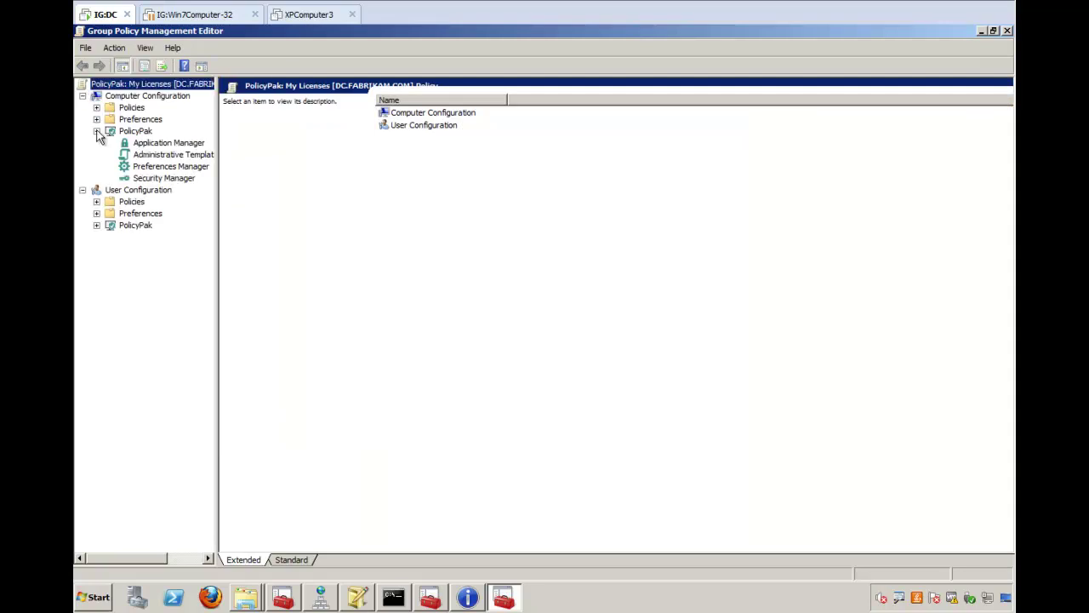
{"action": "left_click", "coordinate": [136, 131]}
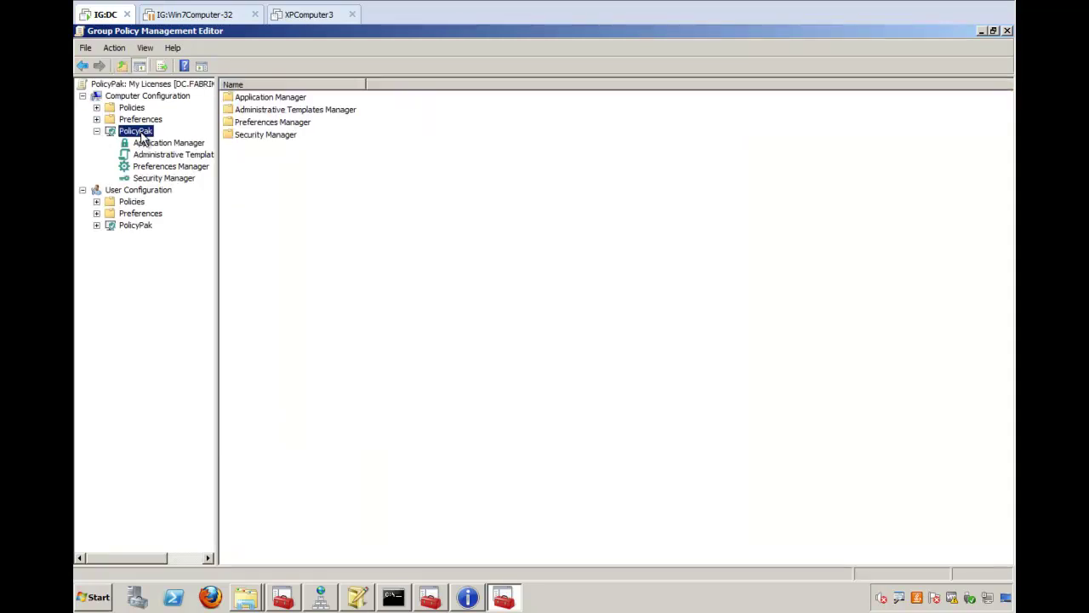
{"action": "right_click", "coordinate": [142, 135]}
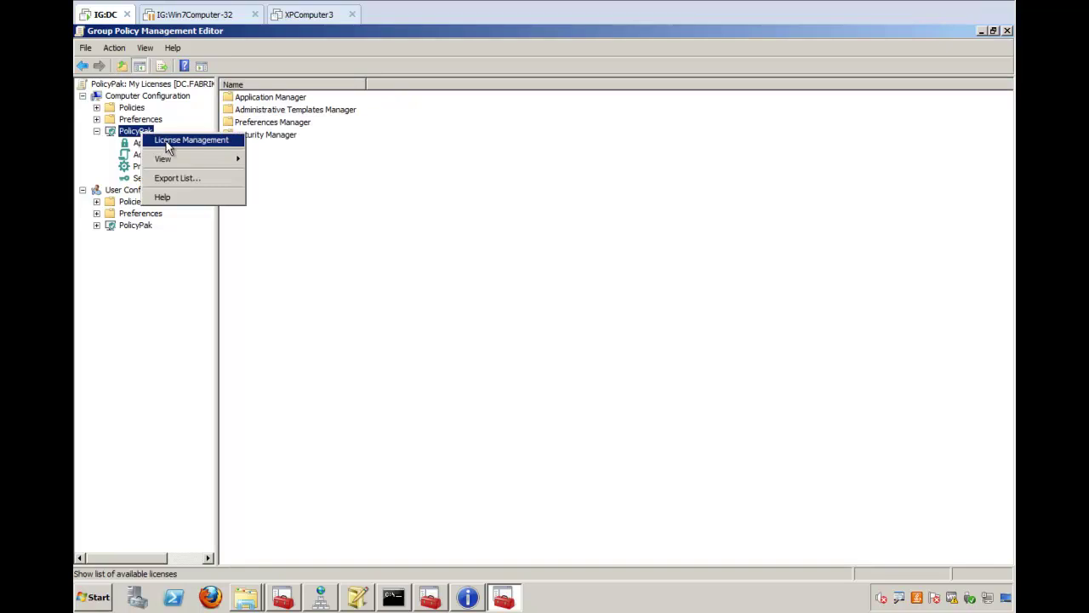
{"action": "left_click", "coordinate": [167, 148]}
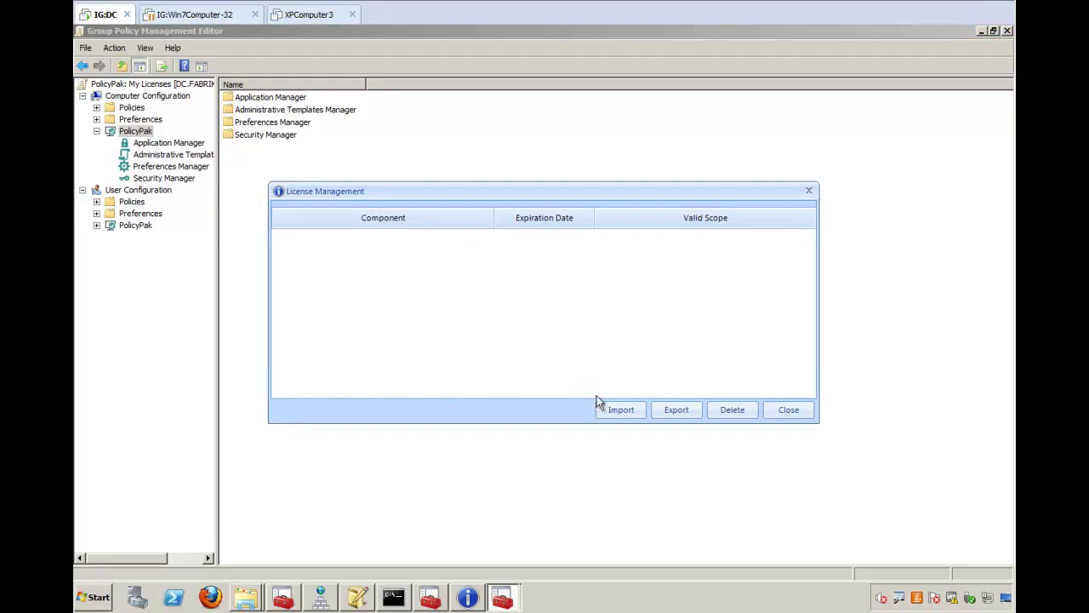
Step: Import all six license XML files from the salesonly folder into the GPO, then close License Management and the policy editor
{"action": "left_click", "coordinate": [621, 410]}
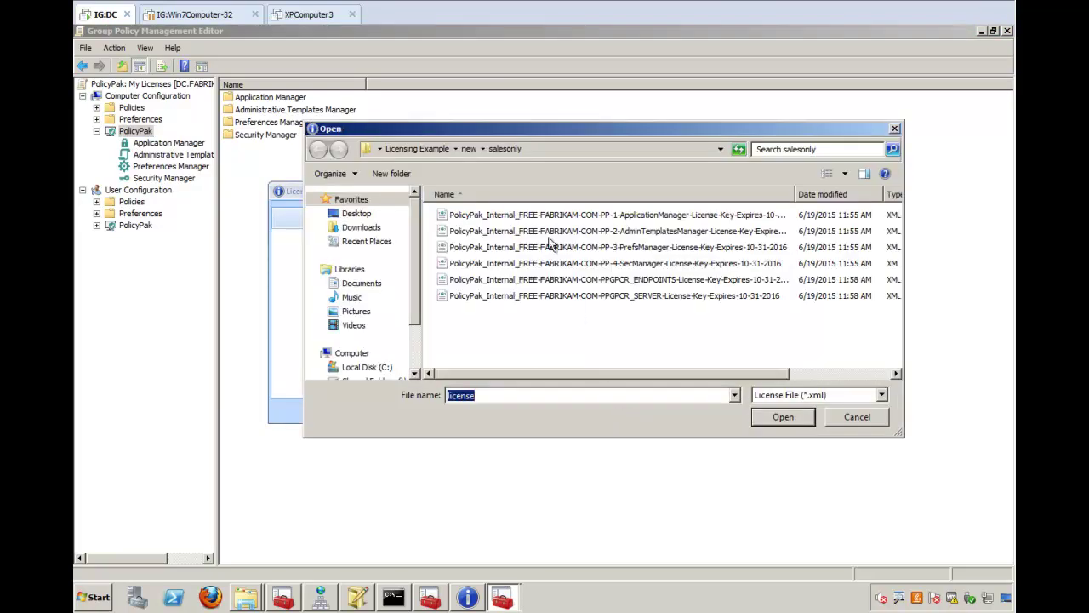
{"action": "double_click", "coordinate": [794, 194]}
{"action": "left_click", "coordinate": [682, 215]}
{"action": "left_click", "coordinate": [665, 230], "text": "ctrl"}
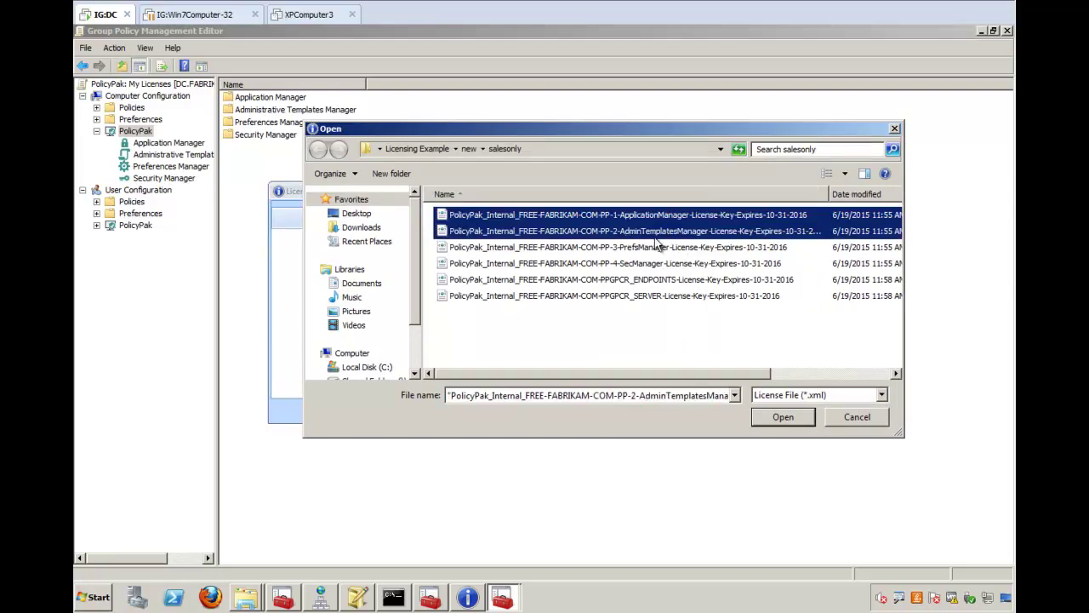
{"action": "left_click", "coordinate": [652, 247], "text": "ctrl"}
{"action": "left_click", "coordinate": [647, 265], "text": "ctrl"}
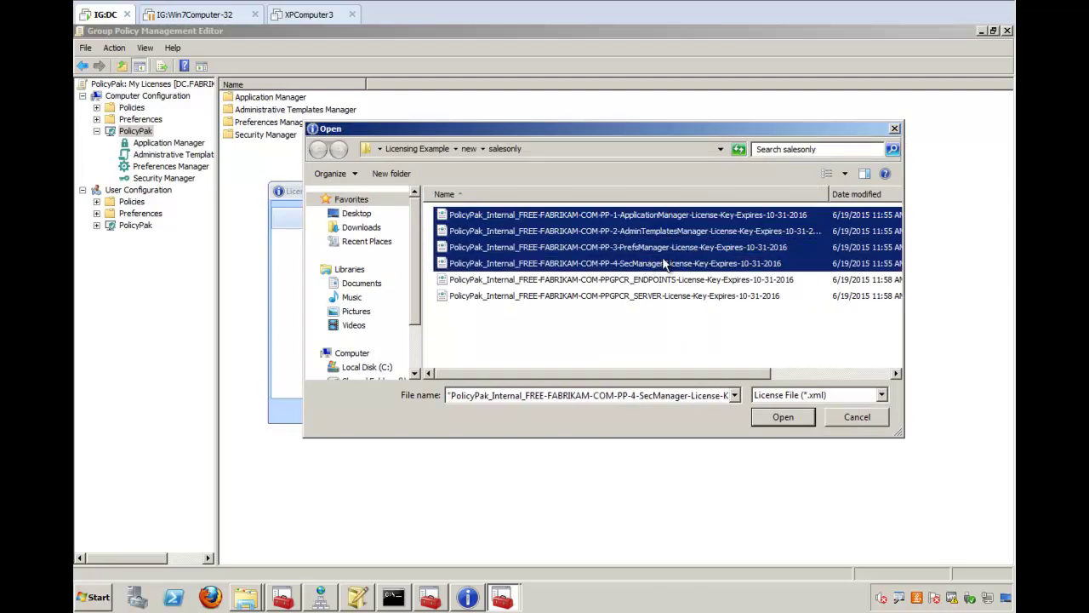
{"action": "left_click", "coordinate": [645, 280], "text": "ctrl"}
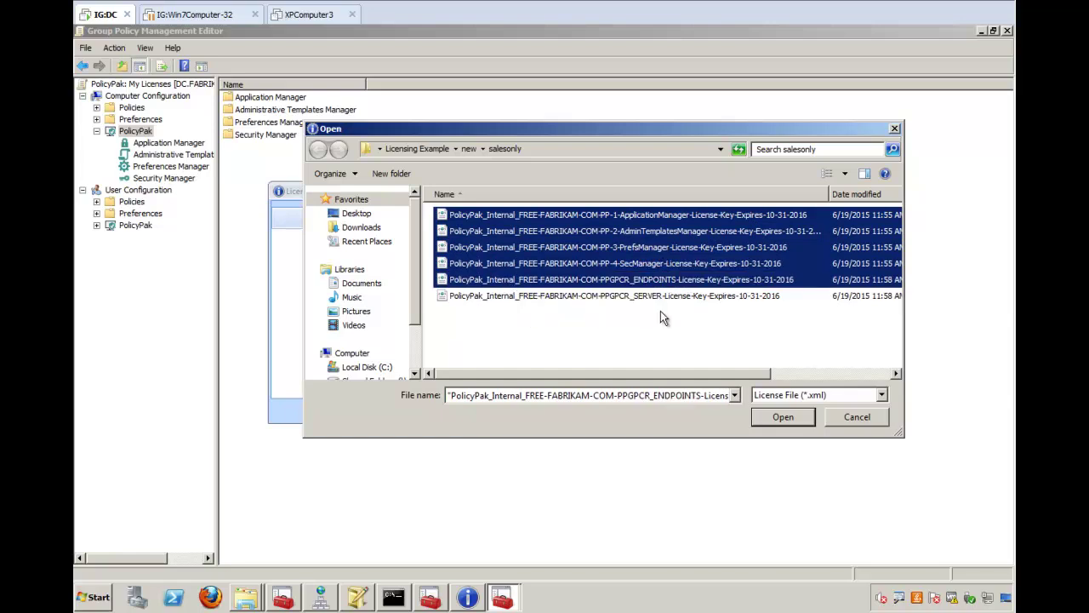
{"action": "left_click", "coordinate": [709, 298], "text": "ctrl"}
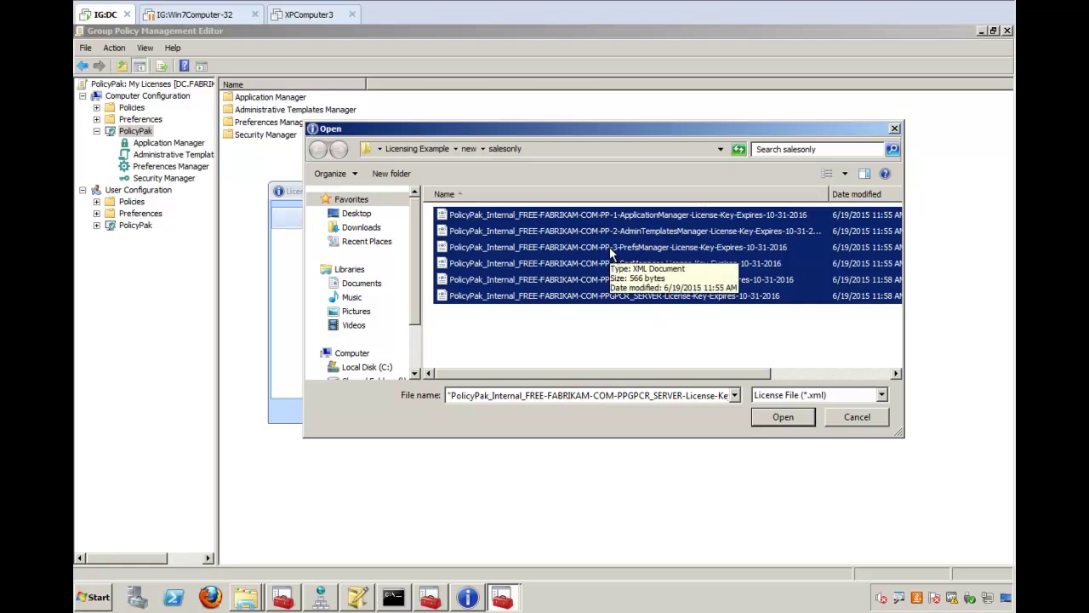
{"action": "left_click", "coordinate": [784, 417]}
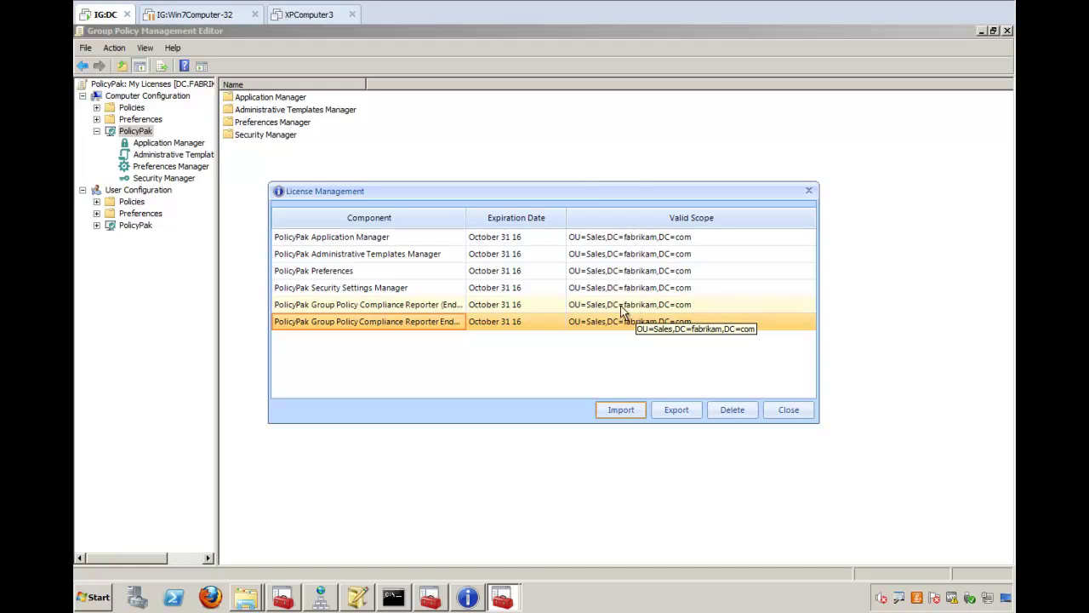
{"action": "left_click", "coordinate": [775, 407]}
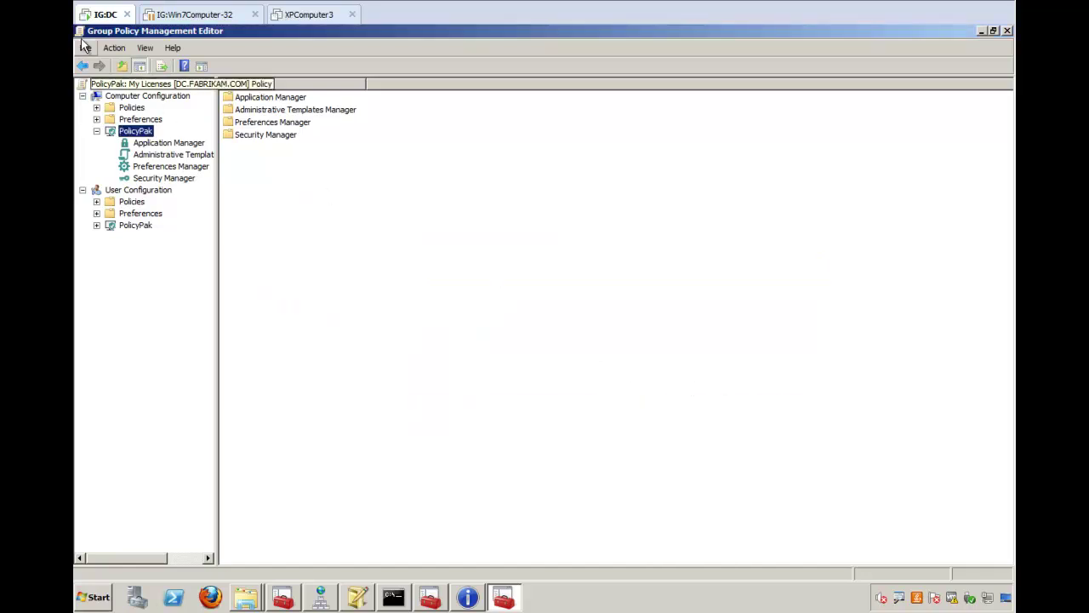
{"action": "double_click", "coordinate": [79, 32]}
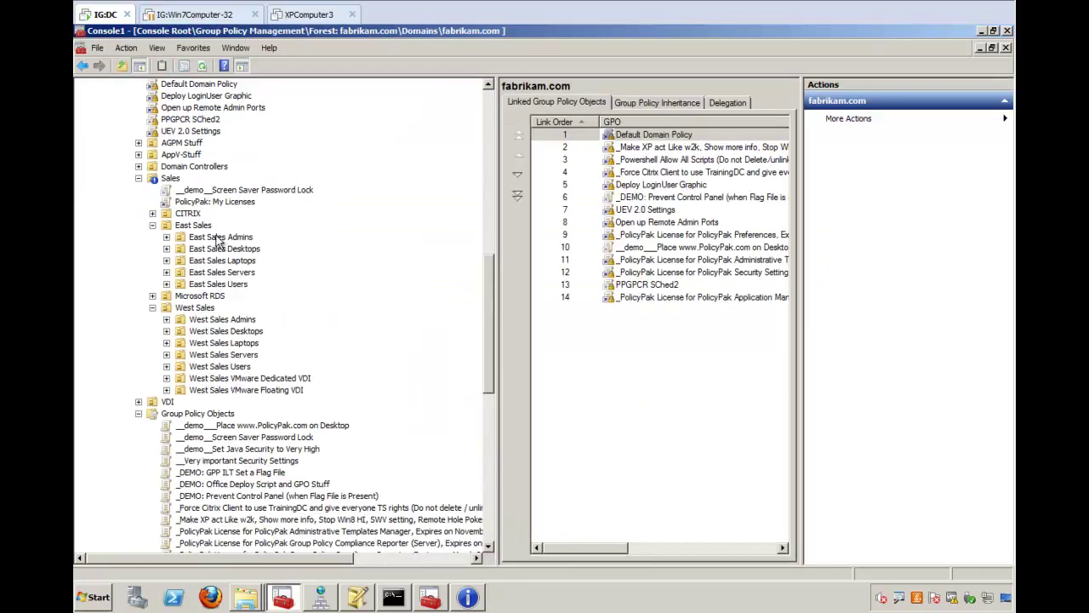
Step: Examine the full settings report of the "PolicyPak: My Licenses" GPO, with the report pane widened and all sections expanded
{"action": "left_click", "coordinate": [182, 200]}
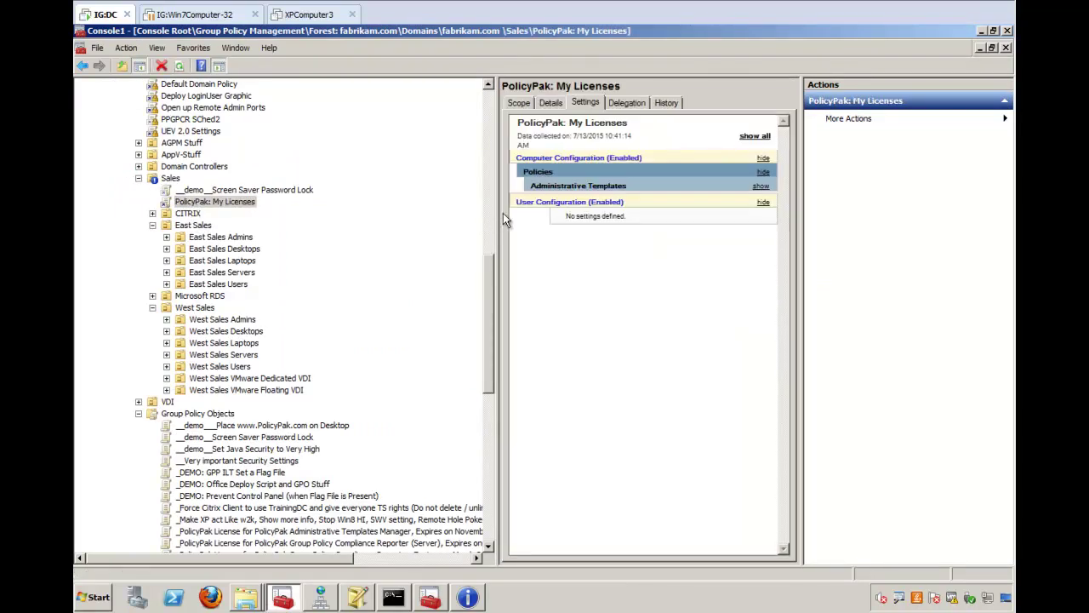
{"action": "left_click_drag", "start_coordinate": [502, 212], "coordinate": [340, 200]}
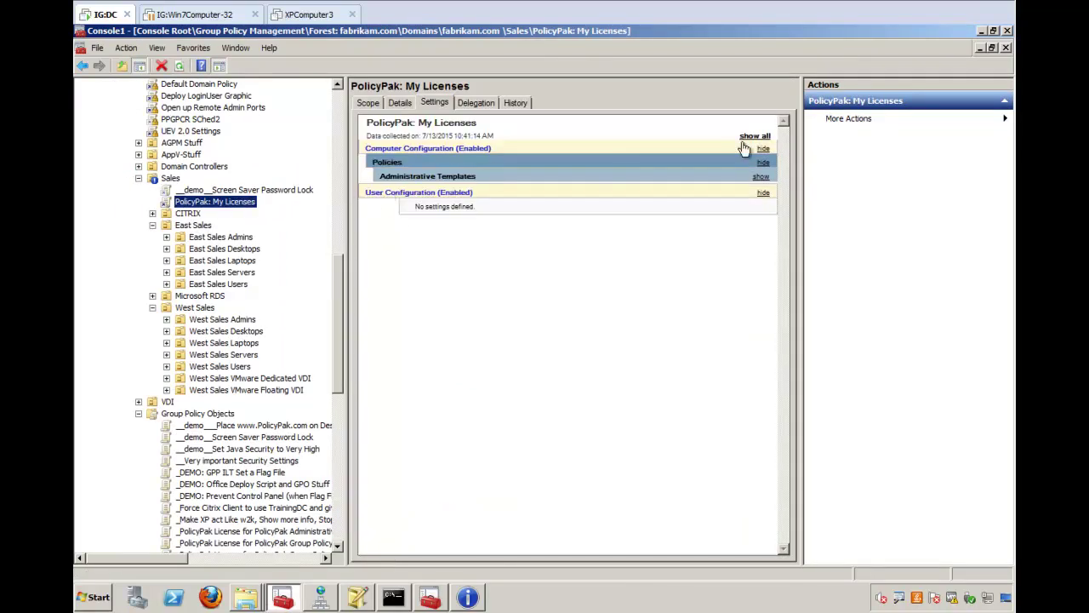
{"action": "left_click", "coordinate": [755, 136]}
{"action": "scroll", "coordinate": [570, 247], "scroll_direction": "down", "scroll_amount": 2}
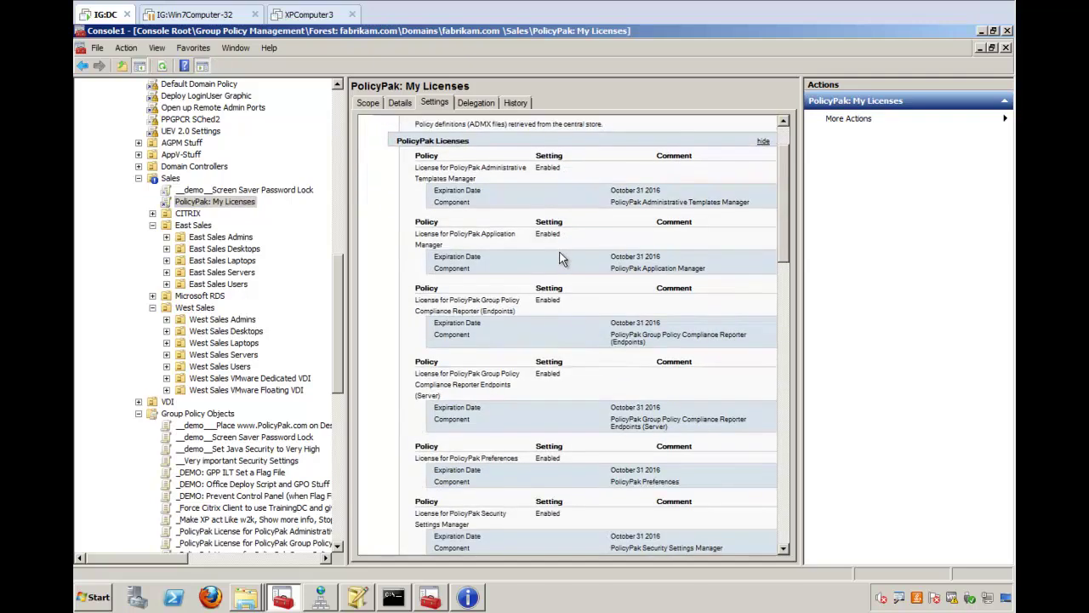
{"action": "scroll", "coordinate": [562, 257], "scroll_direction": "down", "scroll_amount": 5}
{"action": "scroll", "coordinate": [561, 258], "scroll_direction": "up", "scroll_amount": 8}
{"action": "scroll", "coordinate": [477, 256], "scroll_direction": "down", "scroll_amount": 8}
{"action": "scroll", "coordinate": [535, 301], "scroll_direction": "up", "scroll_amount": 3}
{"action": "scroll", "coordinate": [535, 301], "scroll_direction": "up", "scroll_amount": 5}
Step: Minimize the console and go through the six license files in the salesonly folder, from Application Manager to PPGPCR_SERVER
{"action": "left_click", "coordinate": [981, 31]}
{"action": "left_click", "coordinate": [683, 395]}
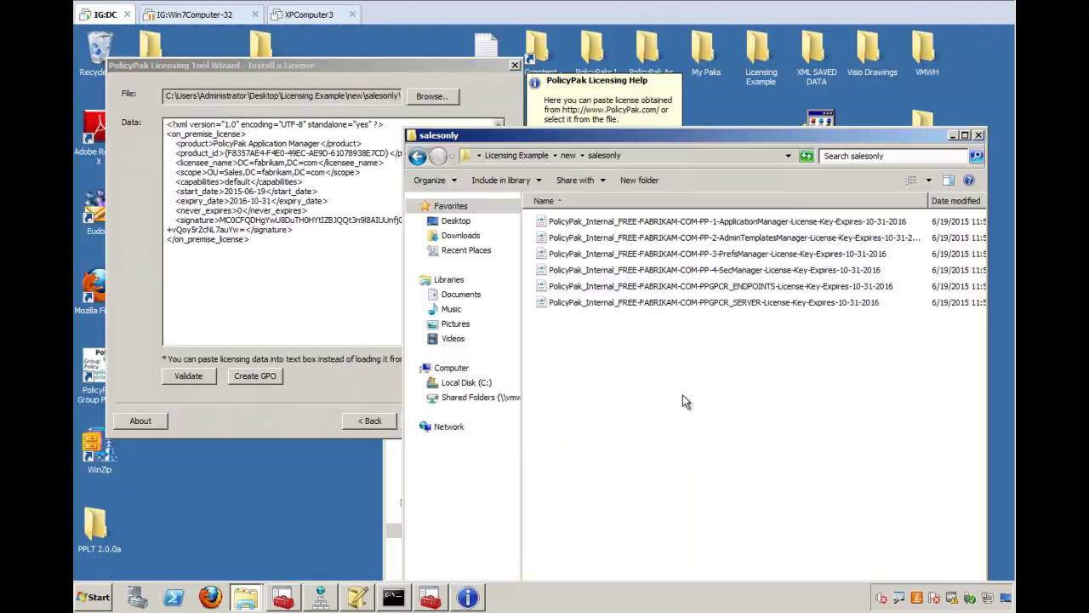
{"action": "left_click_drag", "start_coordinate": [699, 137], "coordinate": [662, 95]}
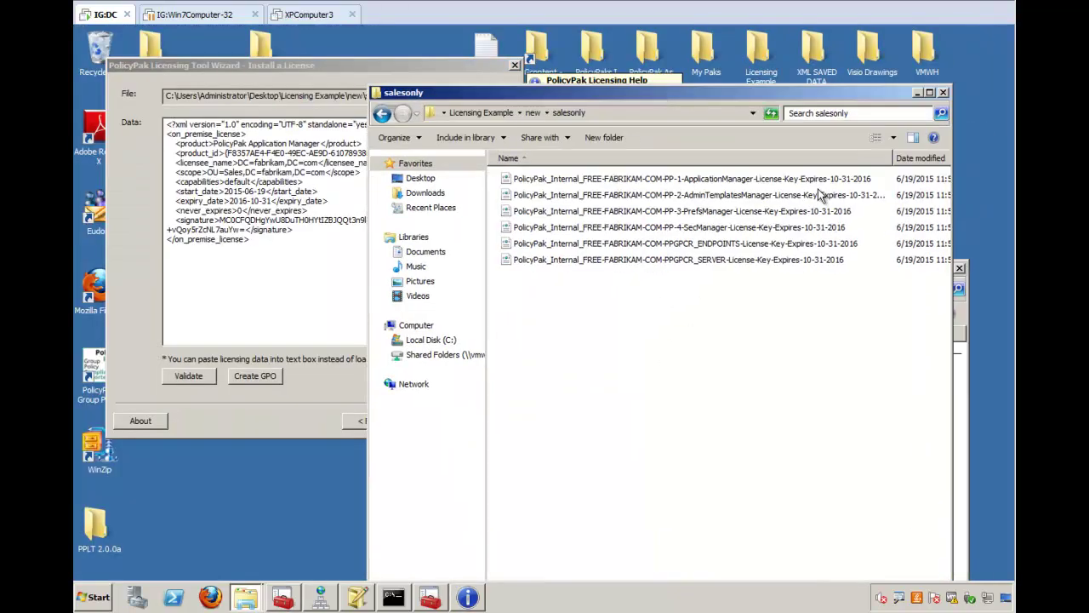
{"action": "left_click", "coordinate": [618, 185]}
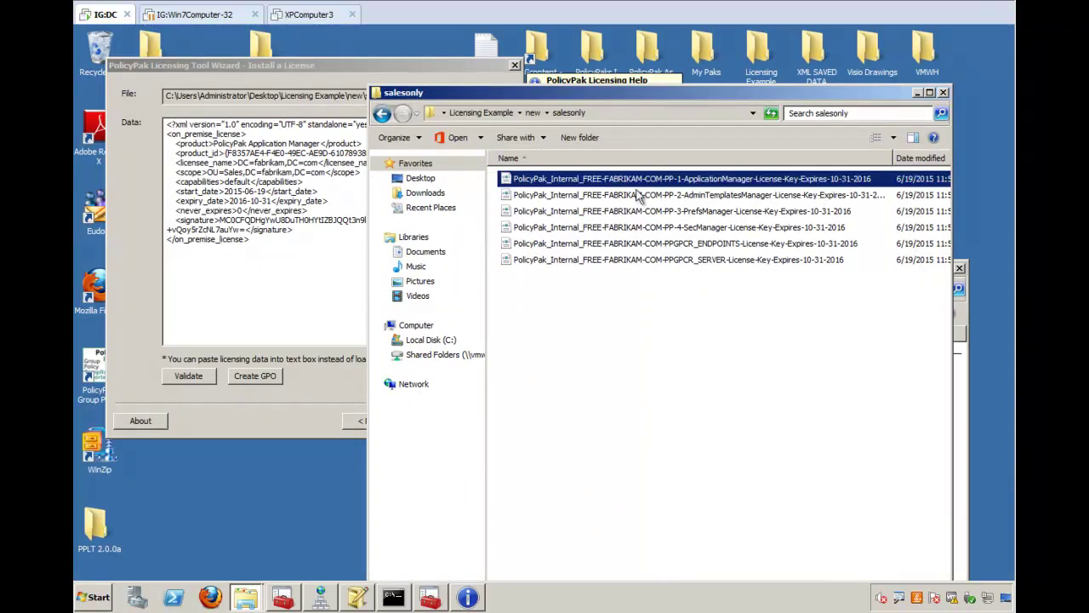
{"action": "left_click", "coordinate": [696, 195]}
{"action": "left_click", "coordinate": [692, 211]}
{"action": "left_click", "coordinate": [695, 226]}
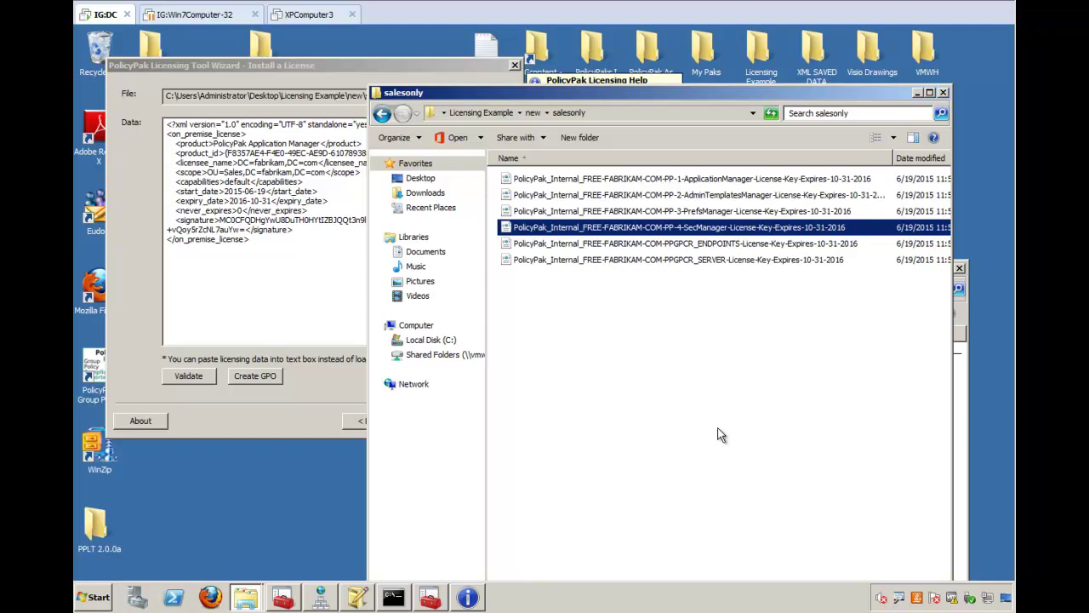
{"action": "left_click", "coordinate": [709, 247]}
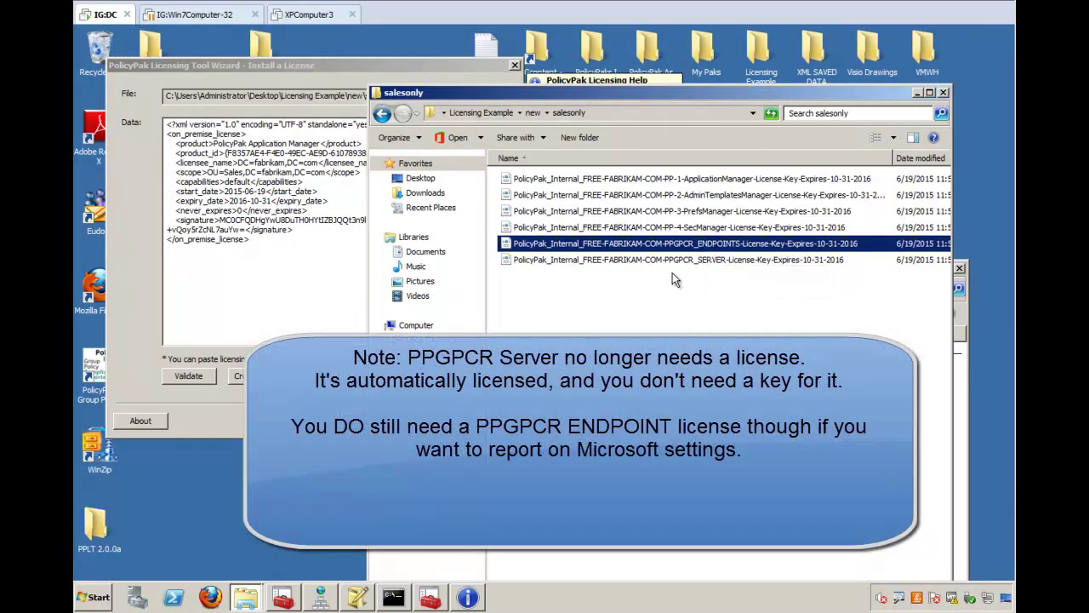
{"action": "left_click", "coordinate": [679, 263]}
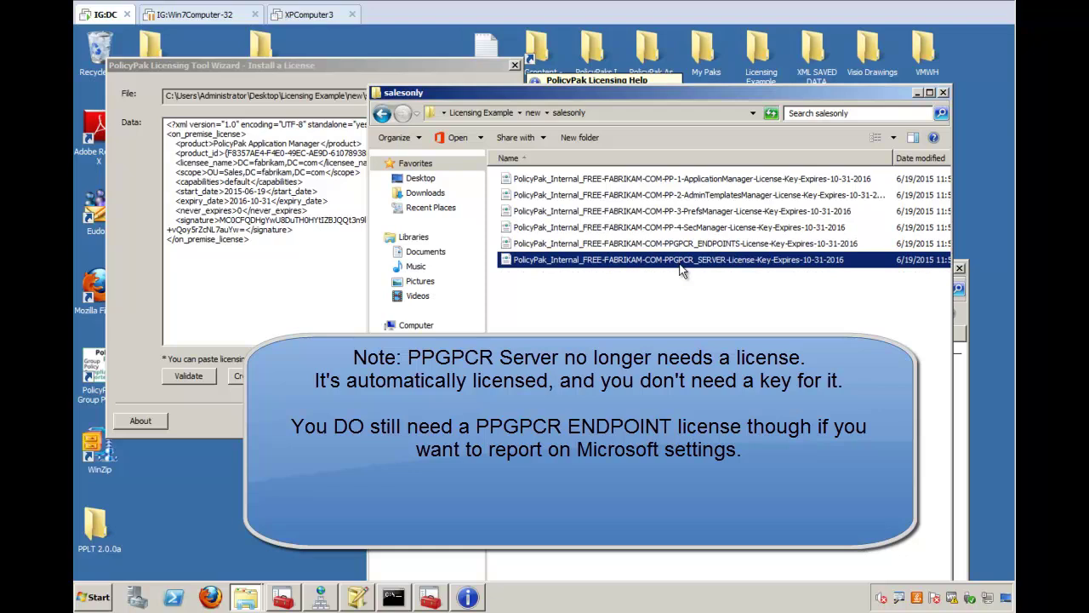
Step: Close the leftover Group Policy Management Editor window showing the Extension snap-ins settings
{"action": "left_click", "coordinate": [311, 70]}
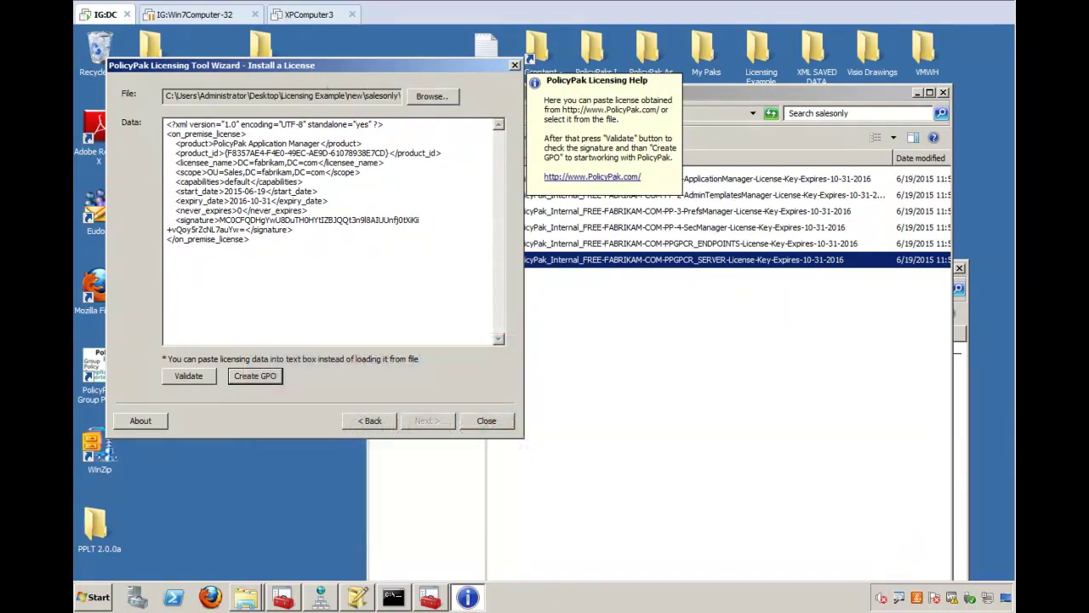
{"action": "left_click", "coordinate": [429, 596]}
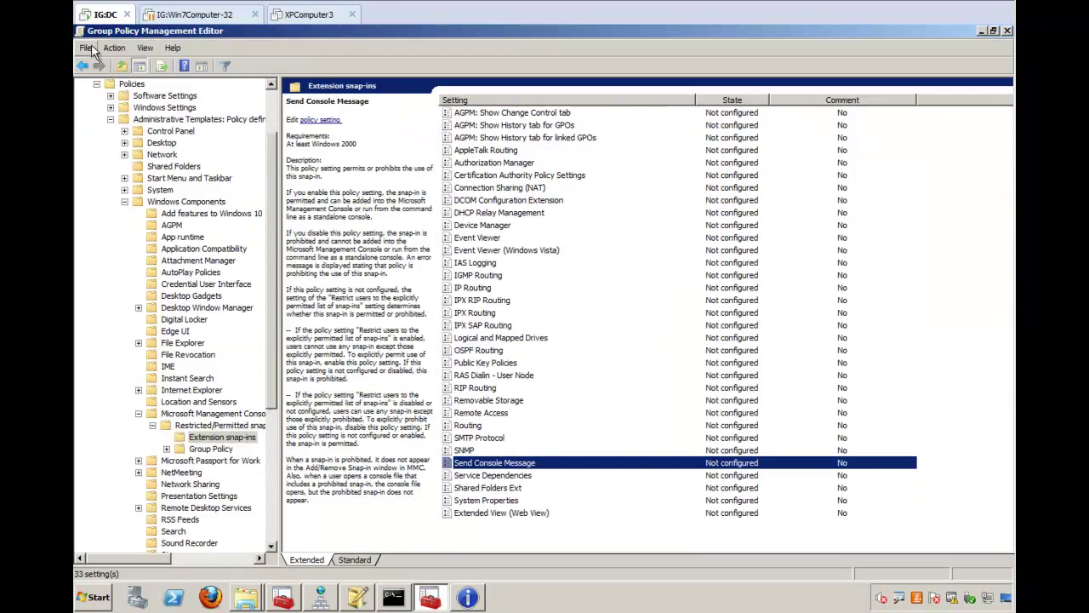
{"action": "left_click", "coordinate": [79, 31]}
{"action": "left_click", "coordinate": [101, 123]}
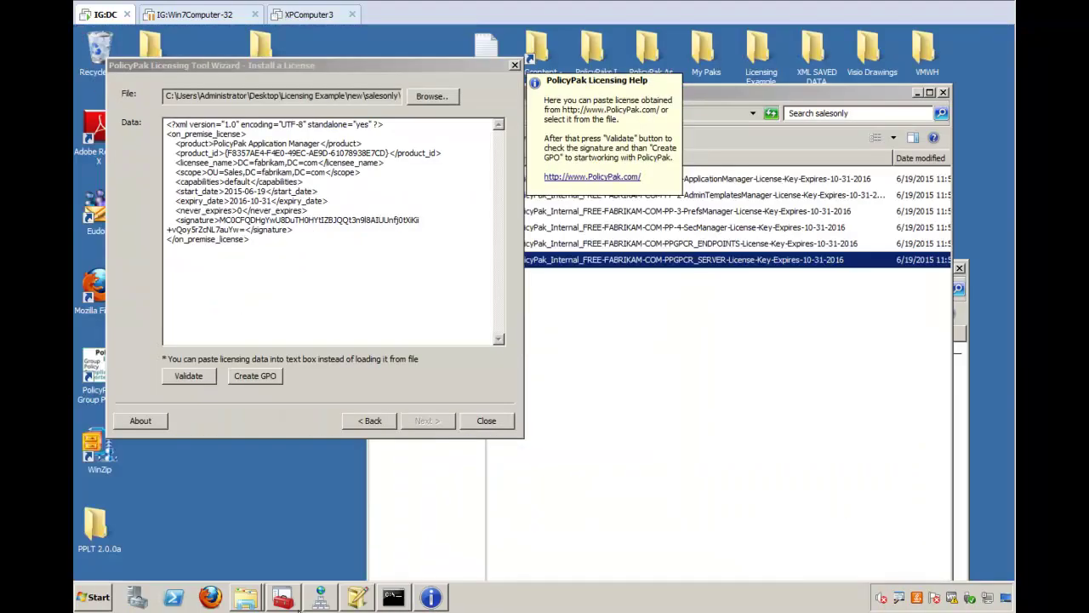
Step: Return to the Group Policy Management console and review the PolicyPak Licenses section of the "PolicyPak: My Licenses" report
{"action": "left_click", "coordinate": [289, 600]}
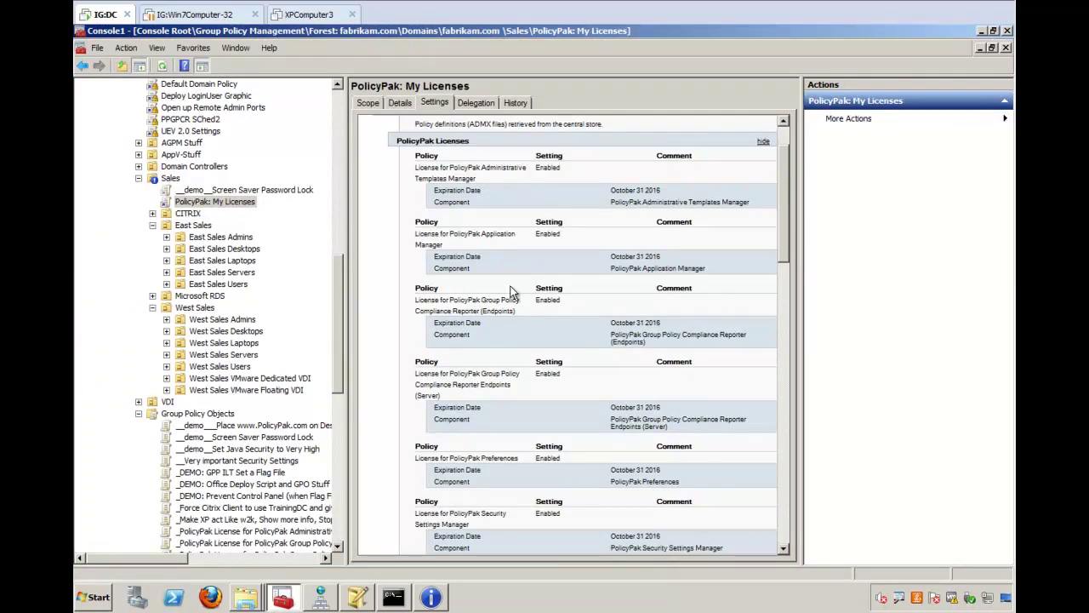
{"action": "scroll", "coordinate": [395, 337], "scroll_direction": "down", "scroll_amount": 3}
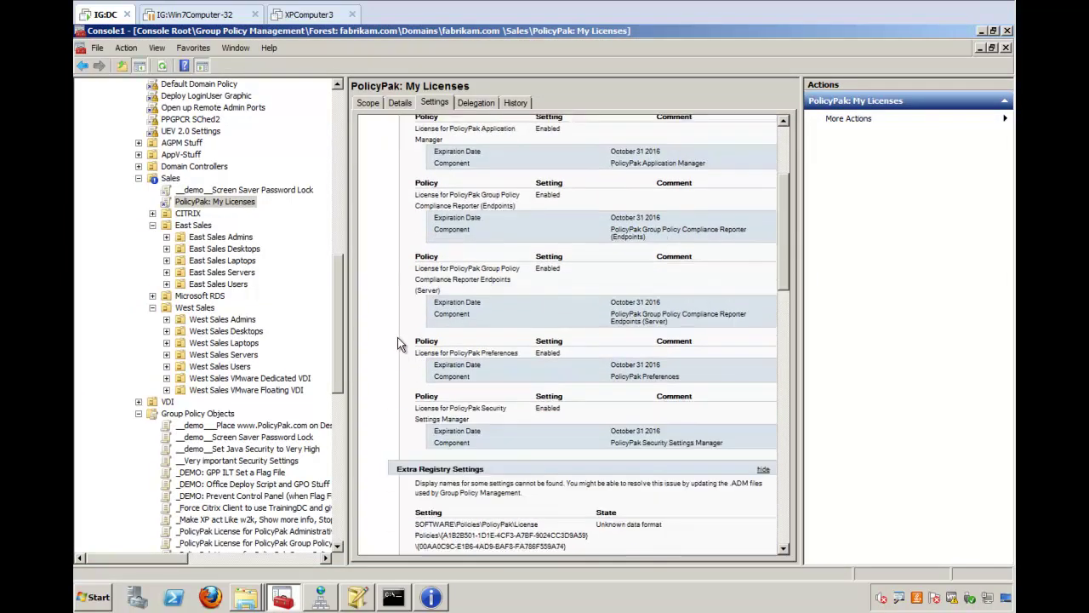
{"action": "scroll", "coordinate": [398, 337], "scroll_direction": "up", "scroll_amount": 5}
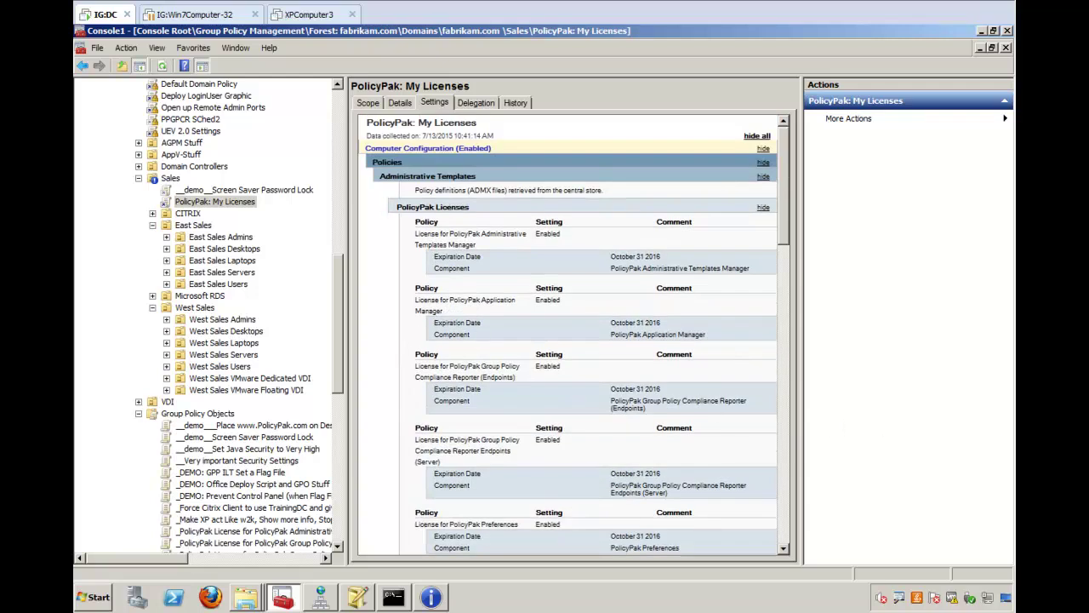